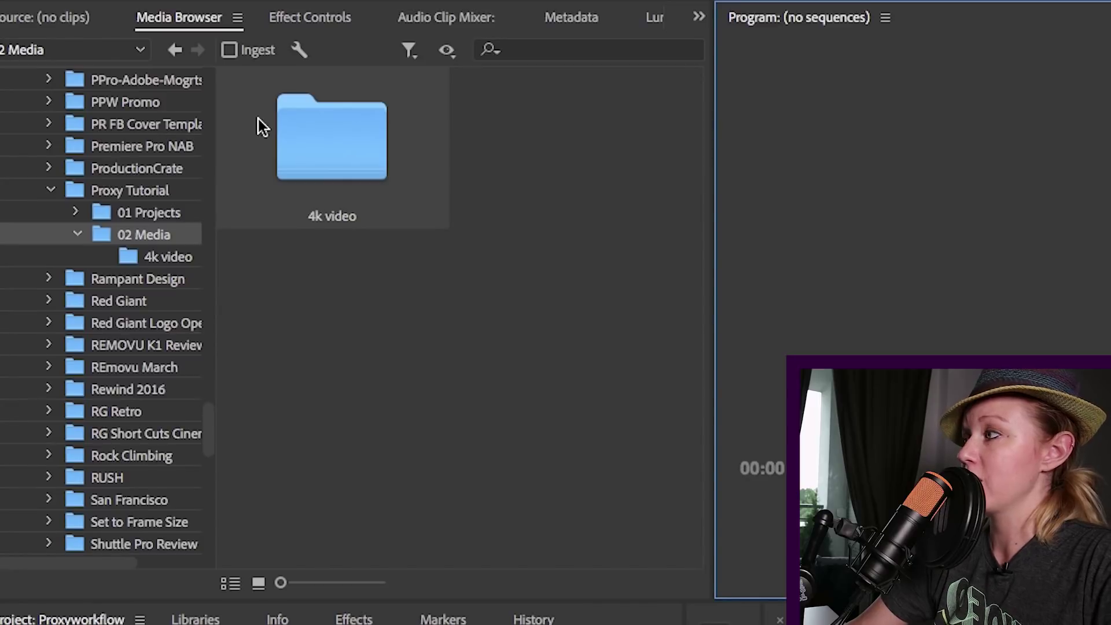
- Open the 4k video folder and bring up the project's ingest settings
double_click(330, 137)
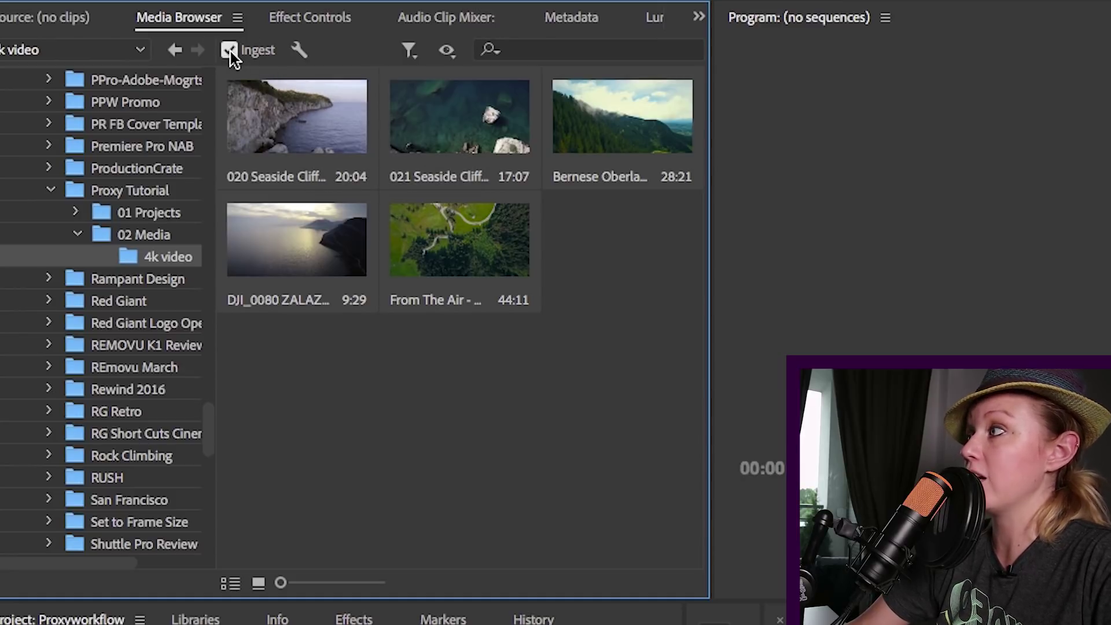
left_click(300, 50)
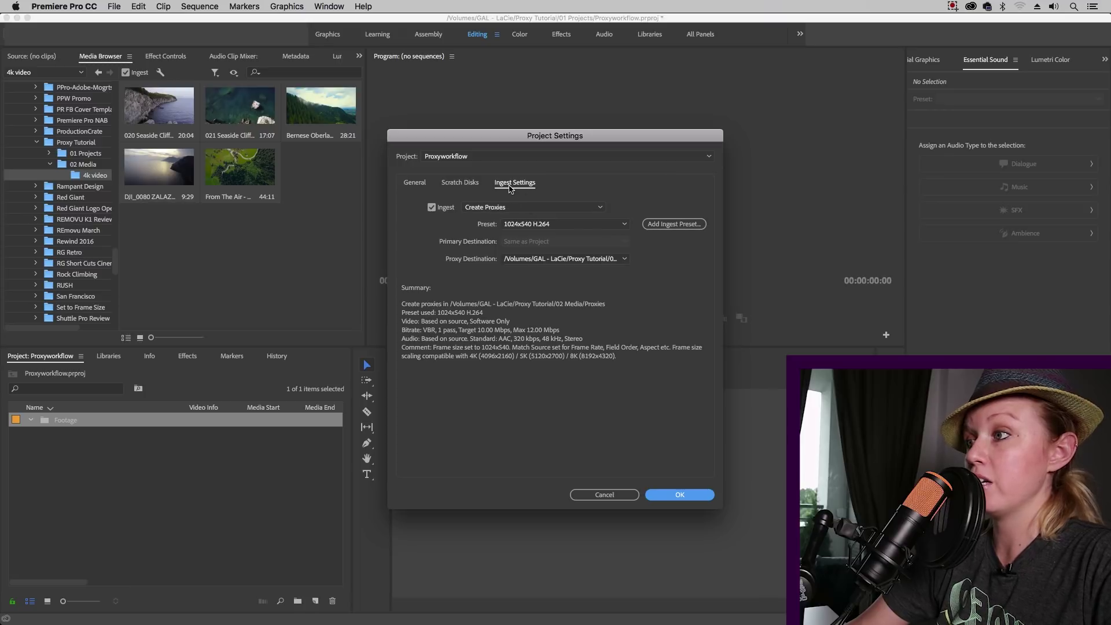
- Keep ingest on Create Proxies with the 1024x540 H.264 preset and pick a custom proxy location
left_click(501, 208)
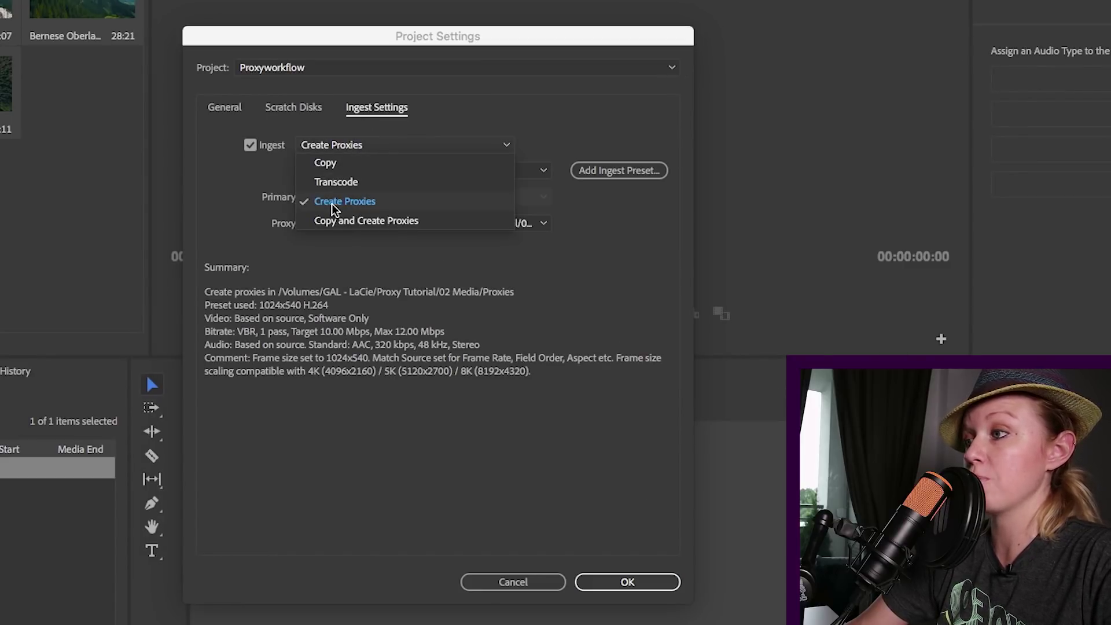
left_click(248, 178)
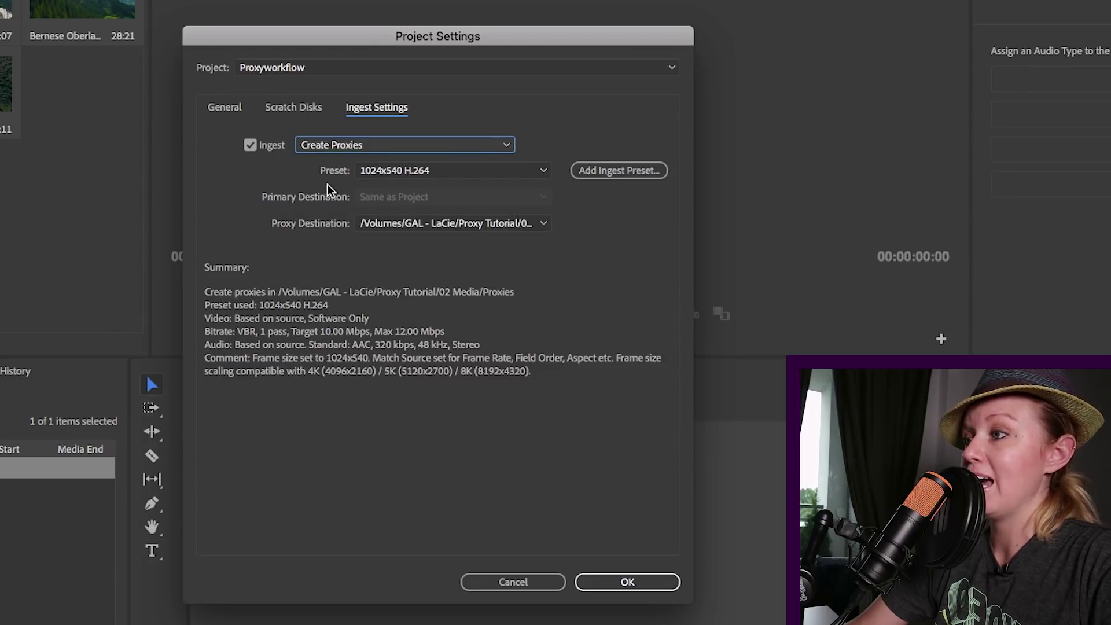
left_click(390, 173)
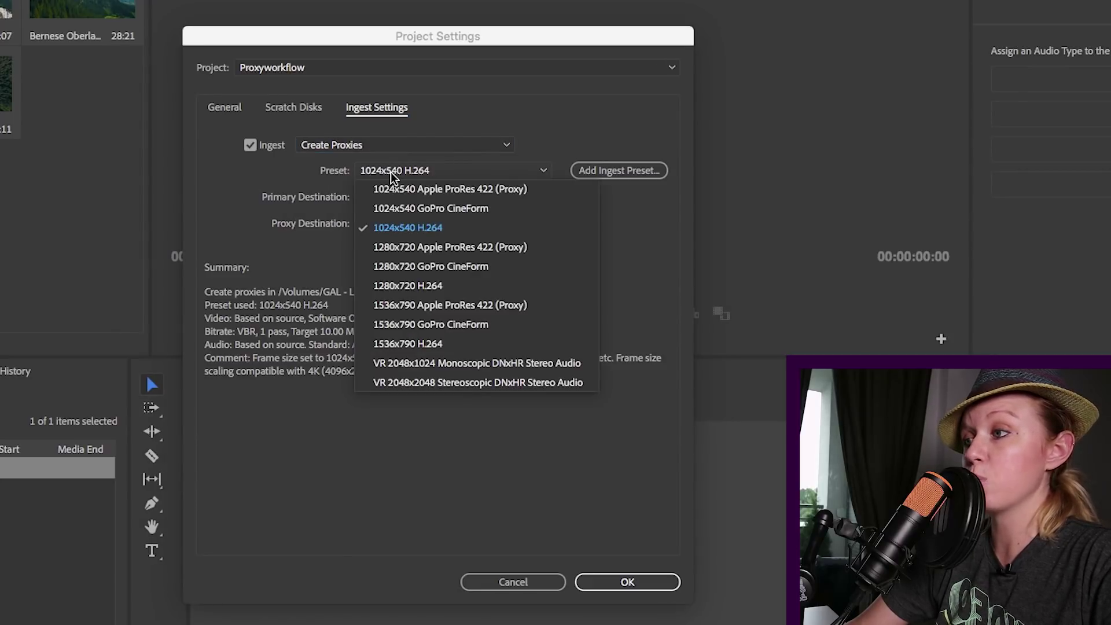
left_click(435, 230)
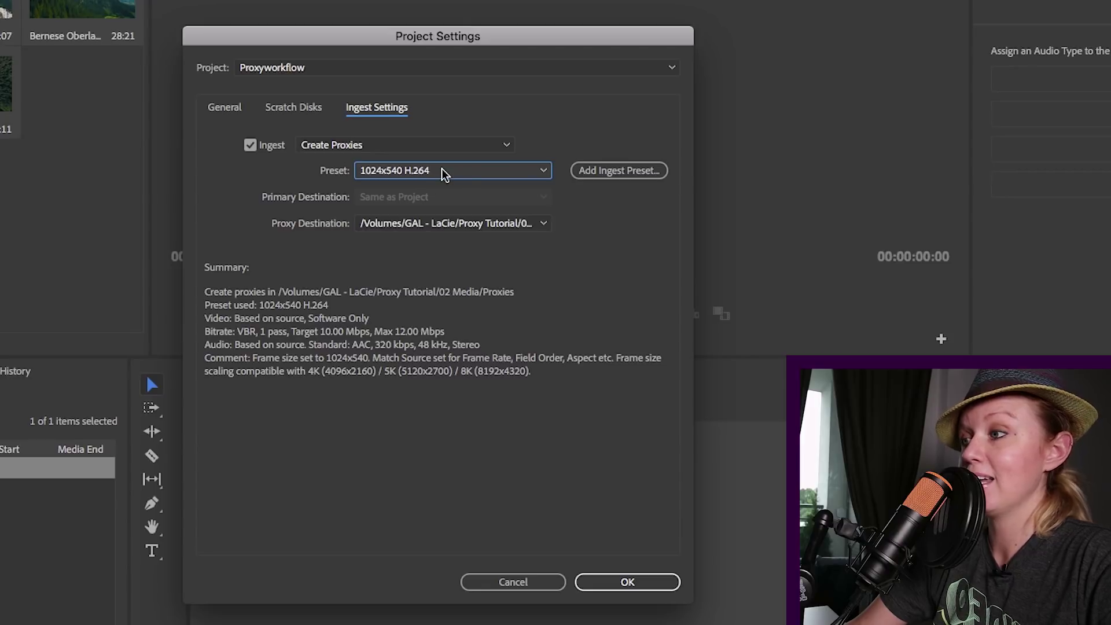
left_click(426, 224)
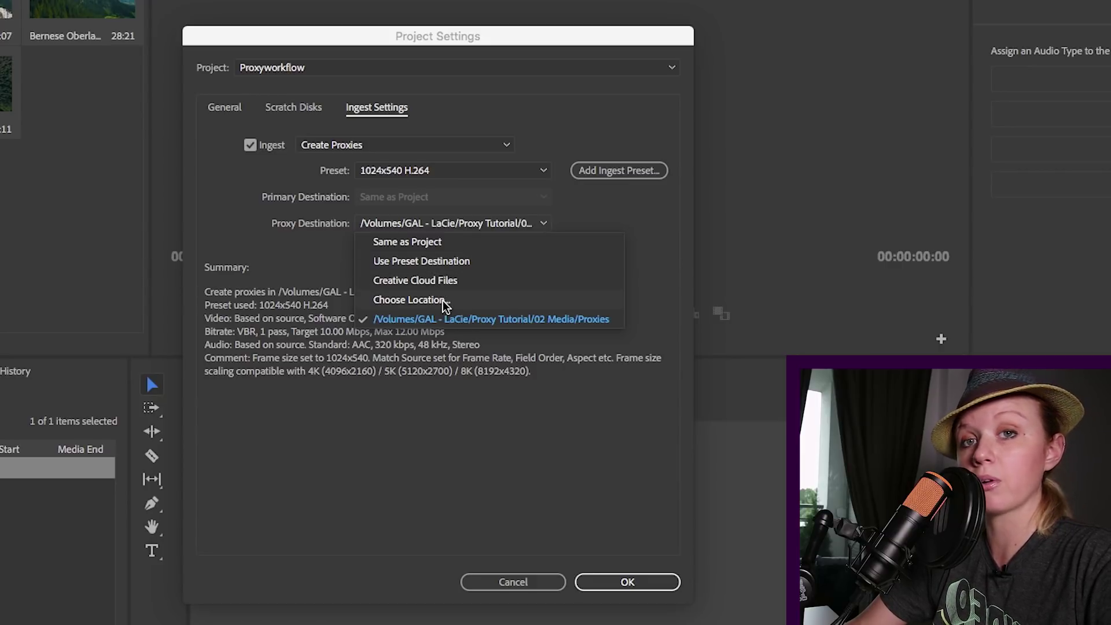
left_click(414, 301)
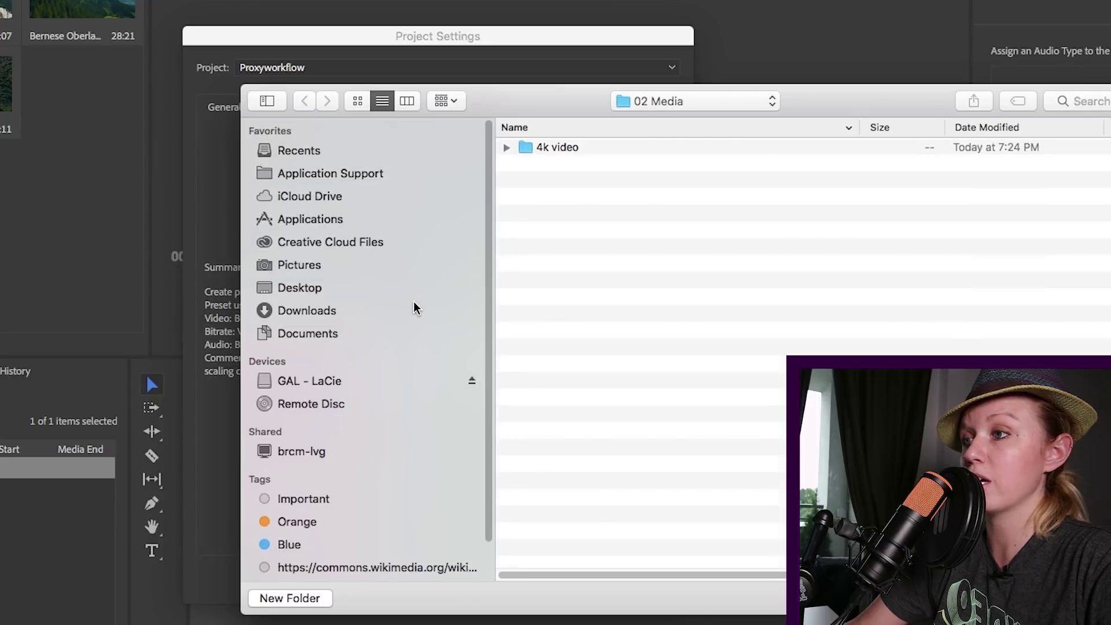
- Create a Proxies folder inside 02 Media as the proxy destination and confirm the project settings
left_click(622, 109)
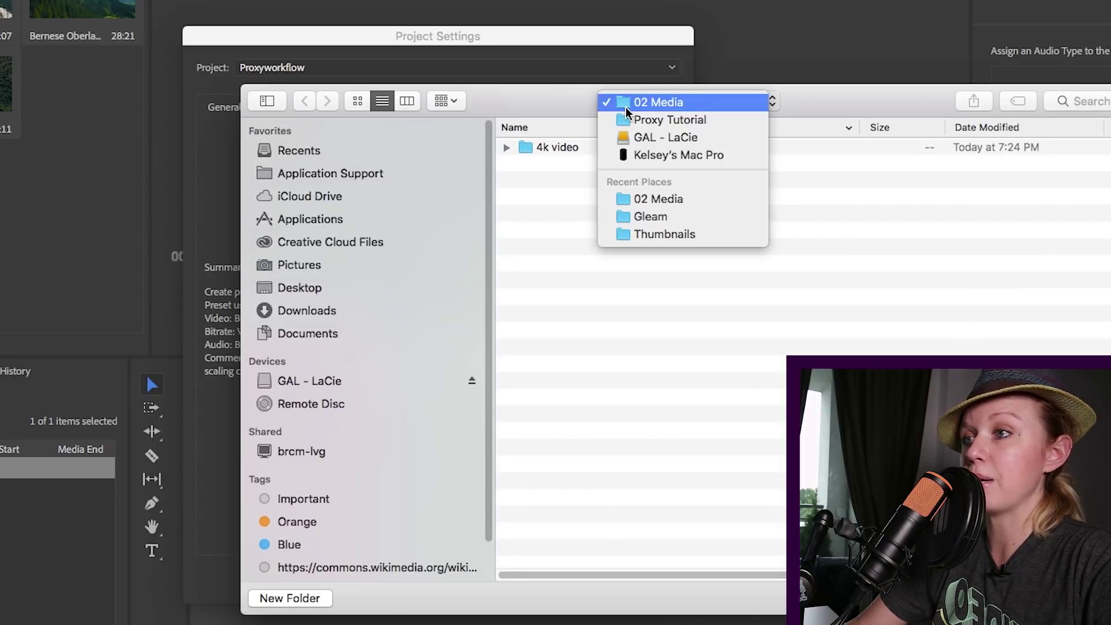
left_click(543, 171)
left_click(295, 599)
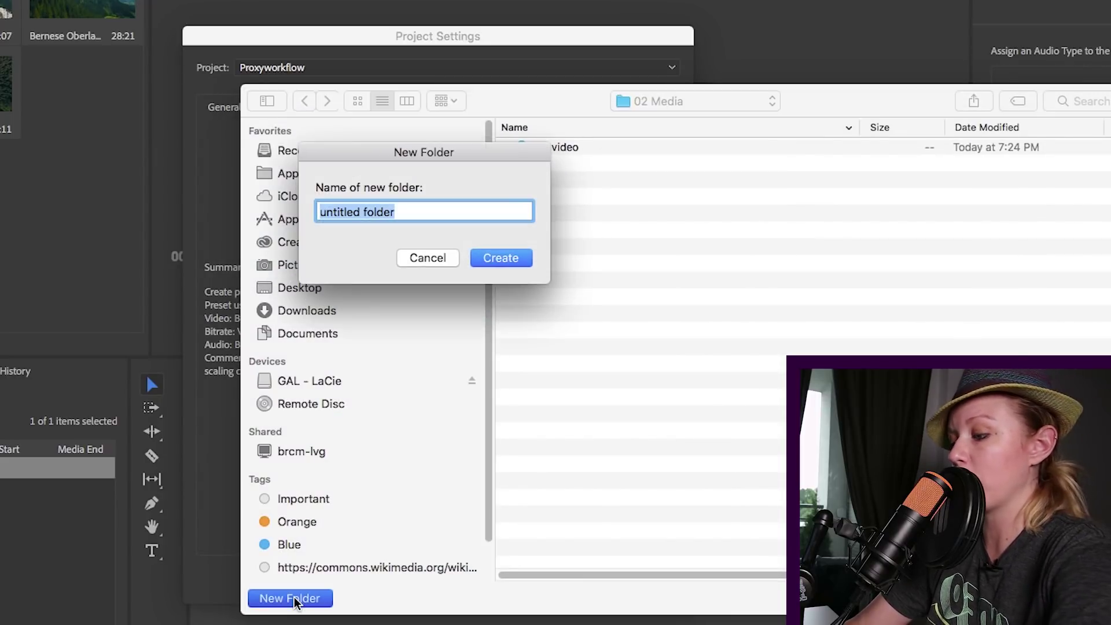
type("Proxies")
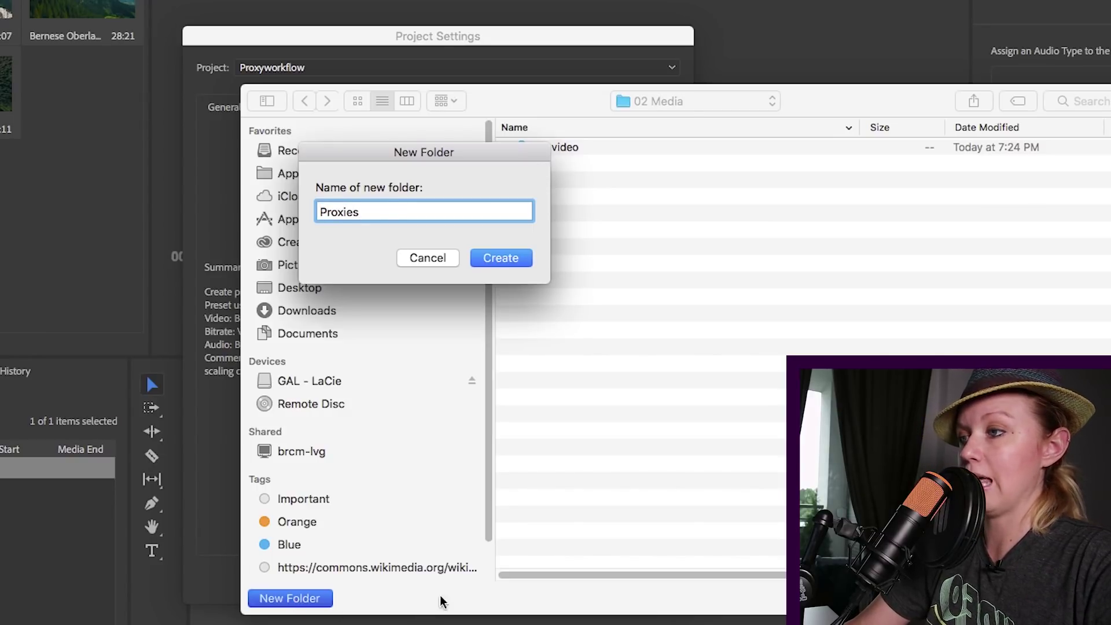
left_click(501, 259)
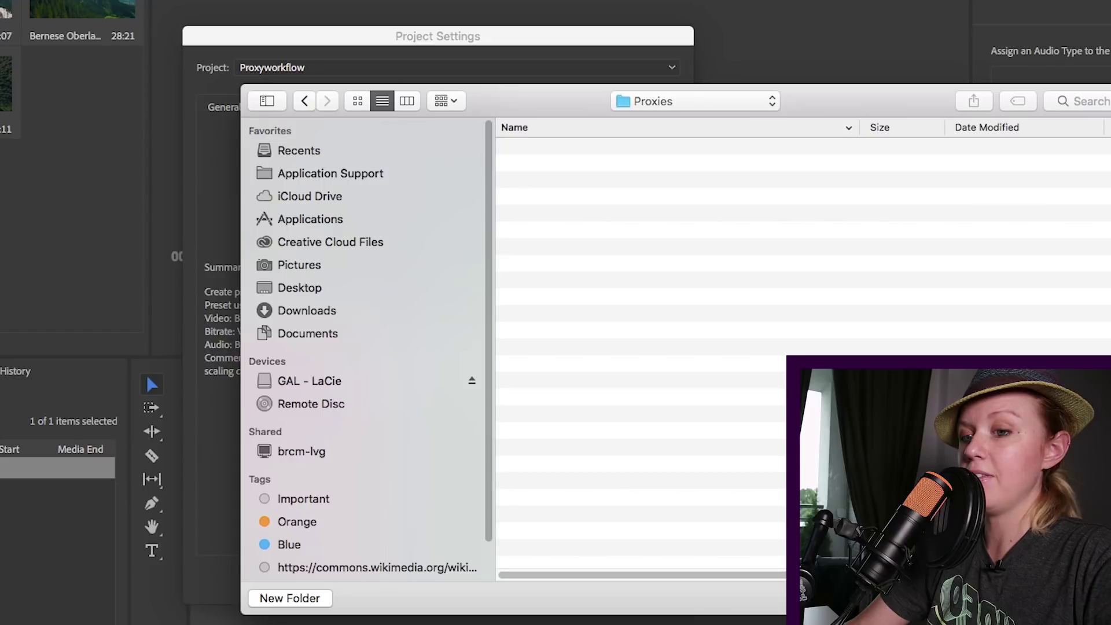
key("Return")
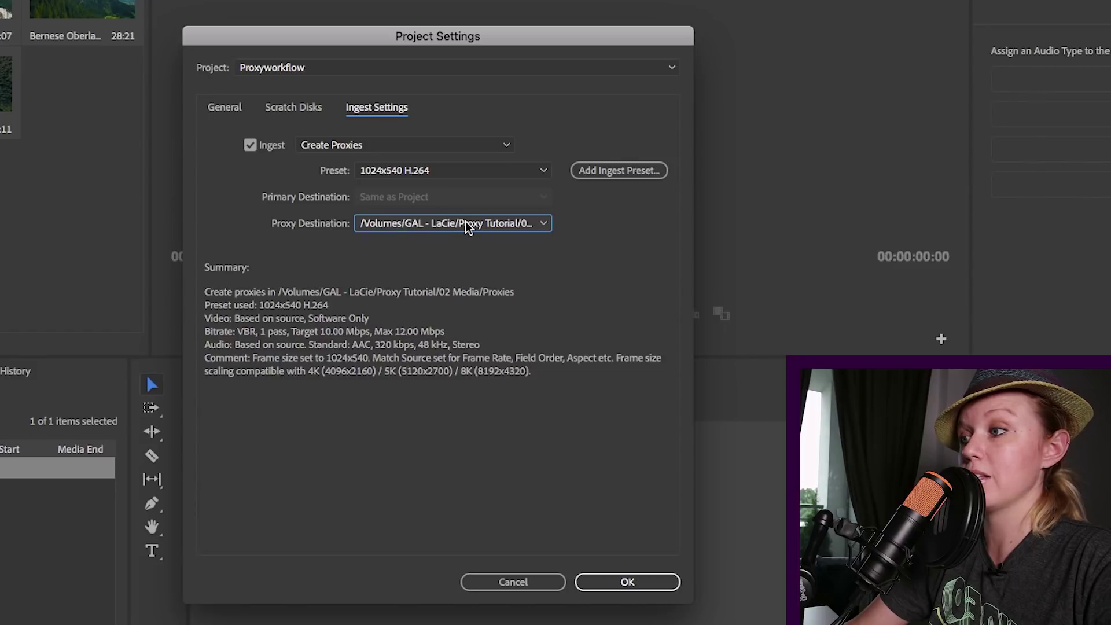
left_click(630, 582)
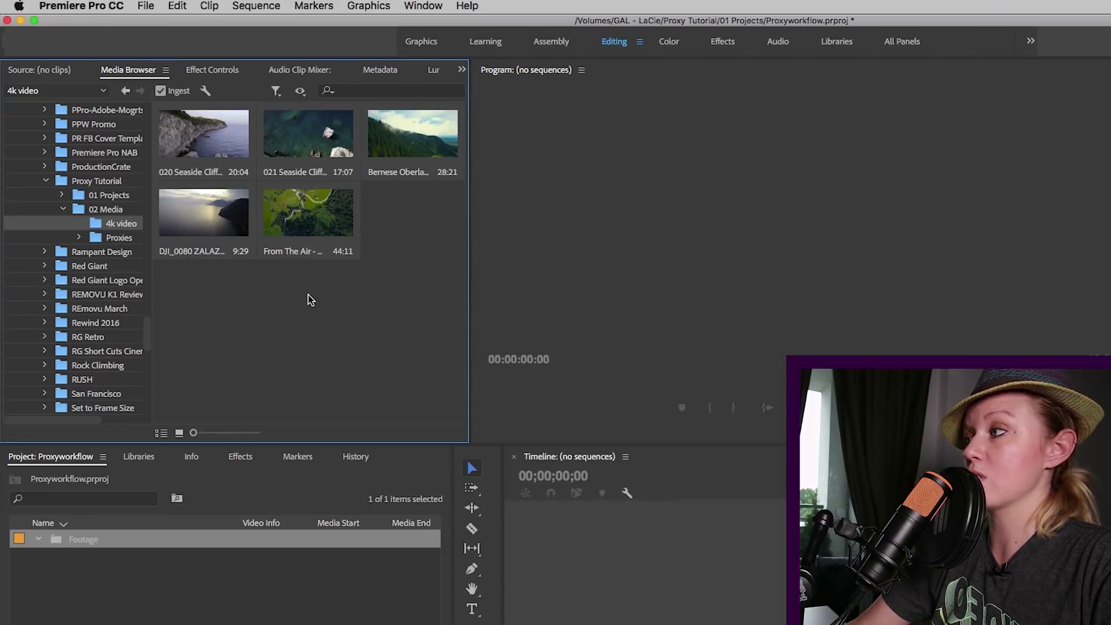
- Select all five 4K clips and drag them into the Footage bin to start proxy ingest
key("super+a")
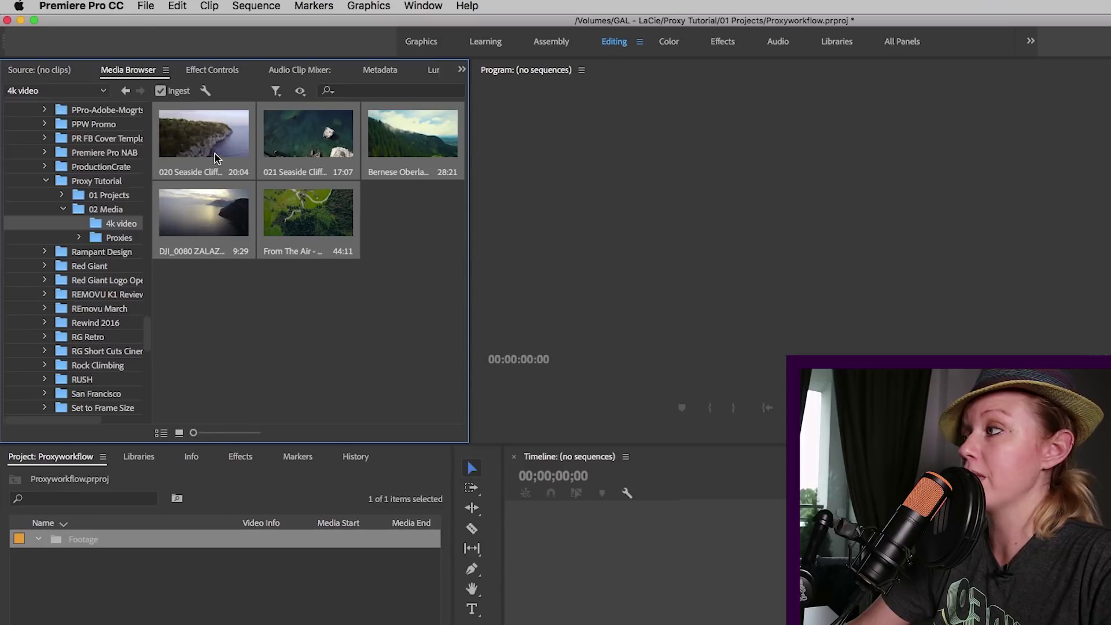
left_click_drag(214, 154, 59, 541)
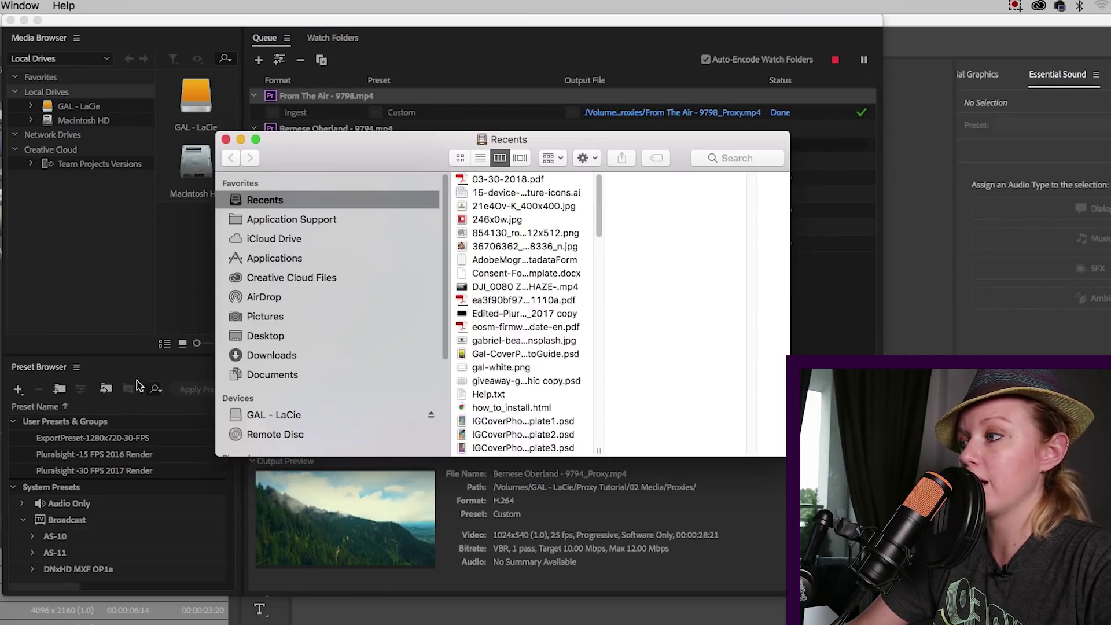
- Browse GAL - LaCie > Proxy Tutorial > 02 Media > Proxies to view the new proxy files
left_click(278, 414)
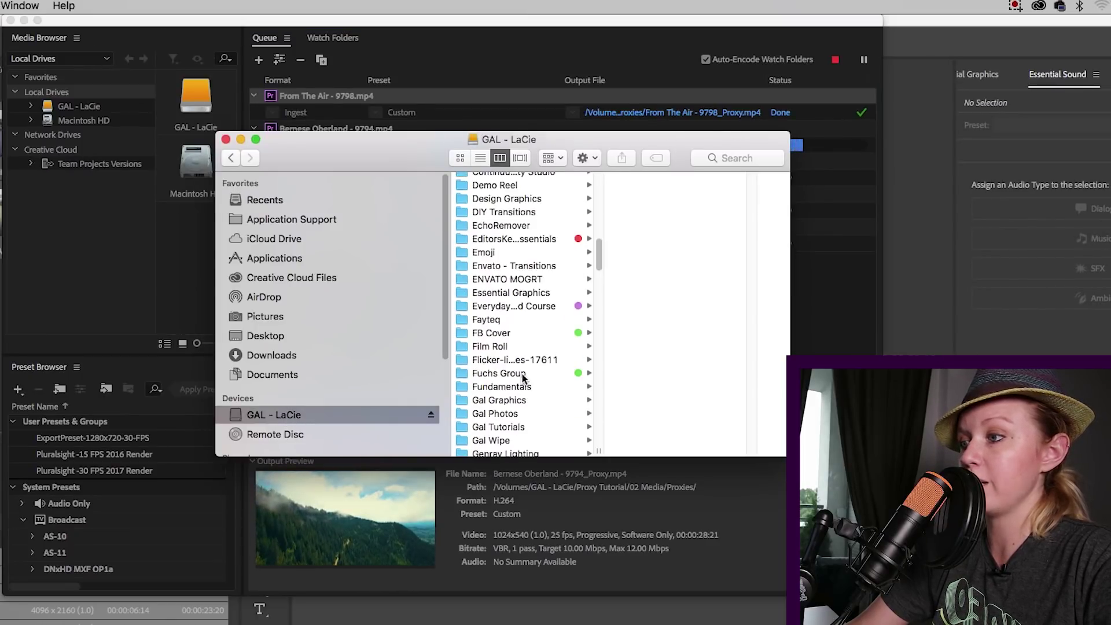
scroll(522, 377, "down", 20)
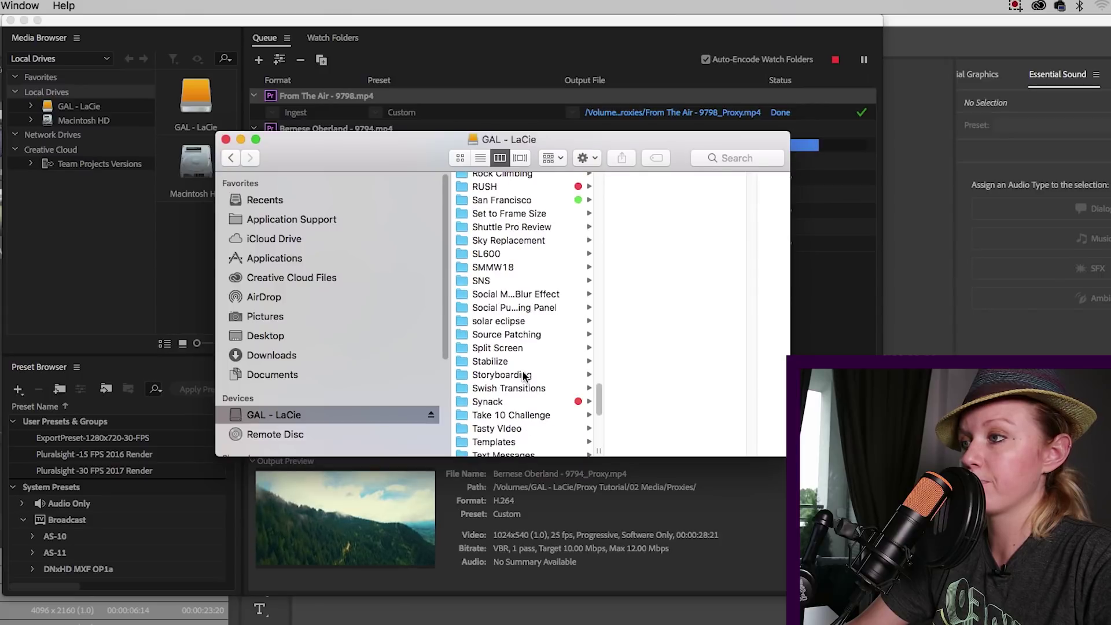
scroll(522, 376, "up", 10)
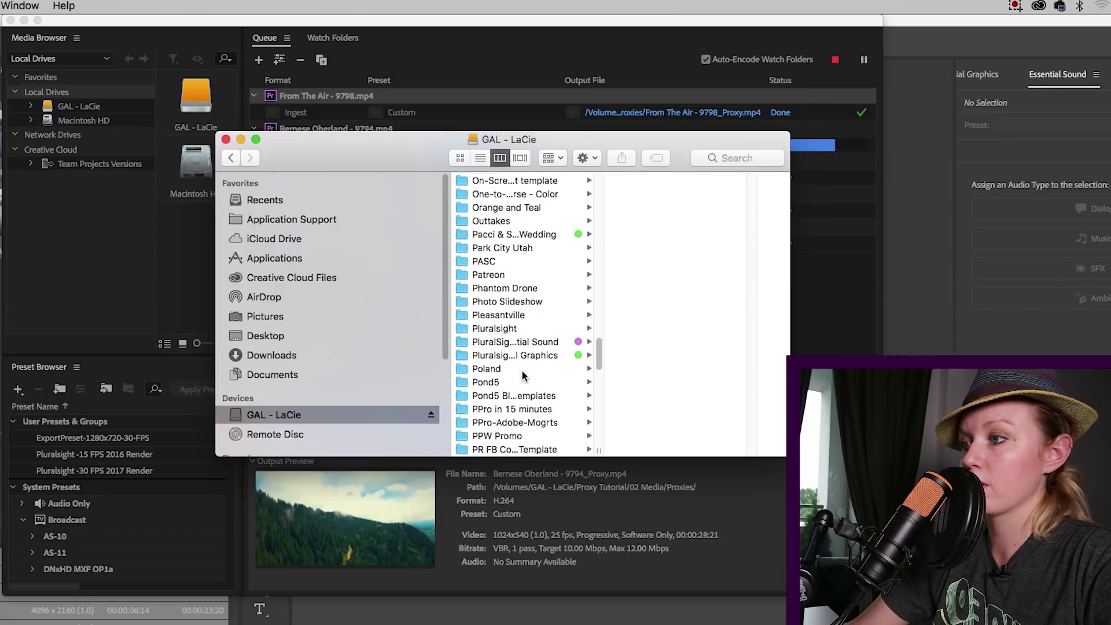
scroll(523, 376, "down", 5)
left_click(506, 362)
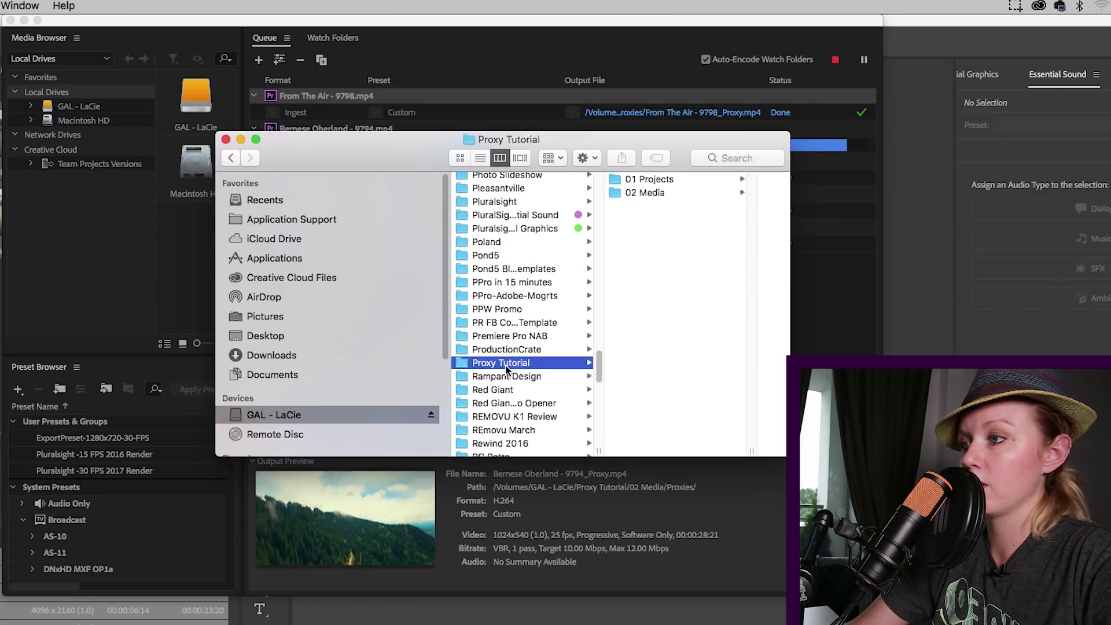
left_click(646, 193)
left_click_drag(630, 139, 657, 390)
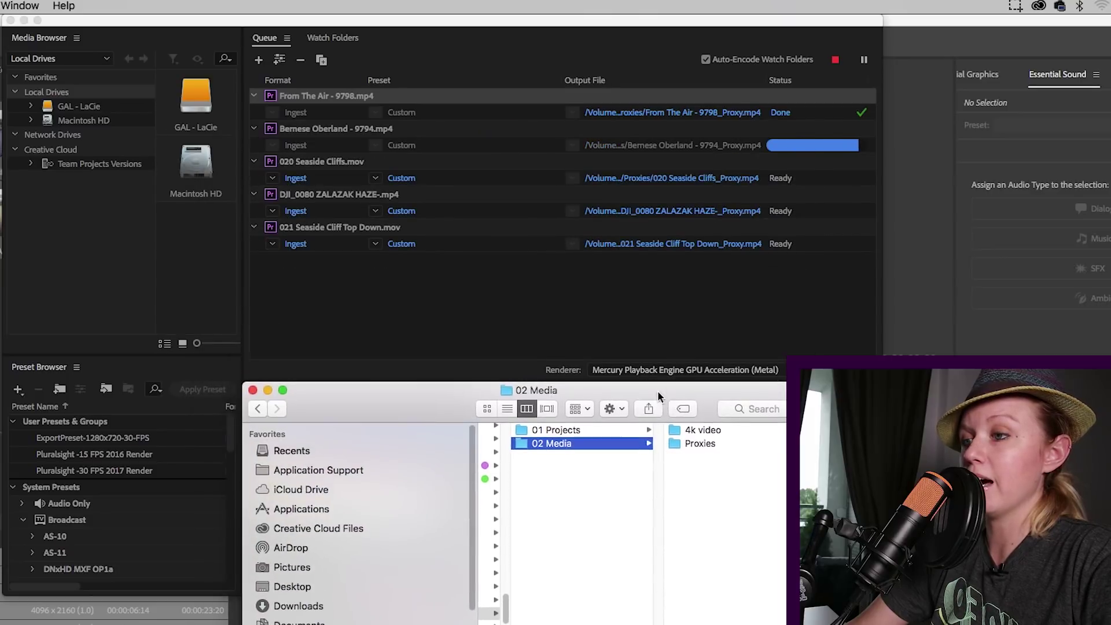
left_click(700, 443)
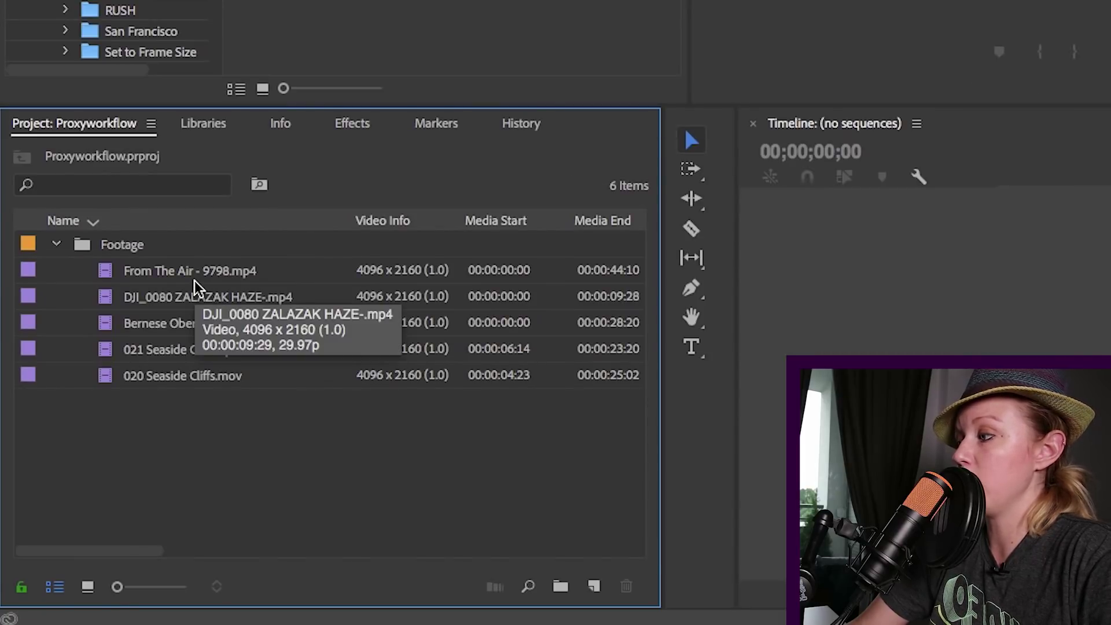
- Sort clips by name and add Proxy File Path and Proxy Media File Name metadata columns
left_click(292, 225)
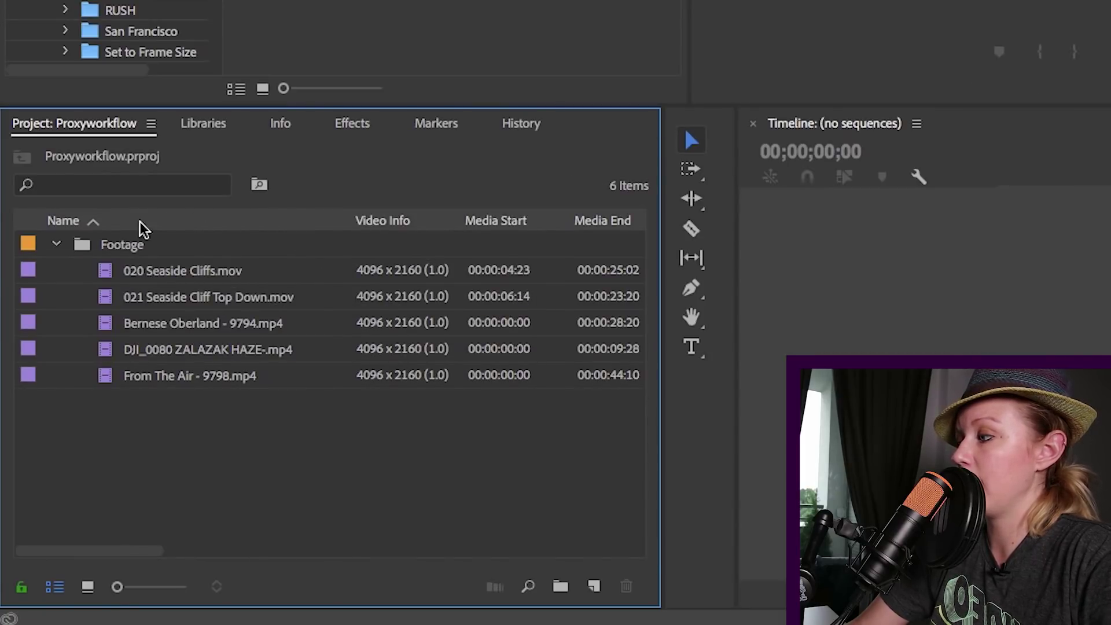
right_click(284, 225)
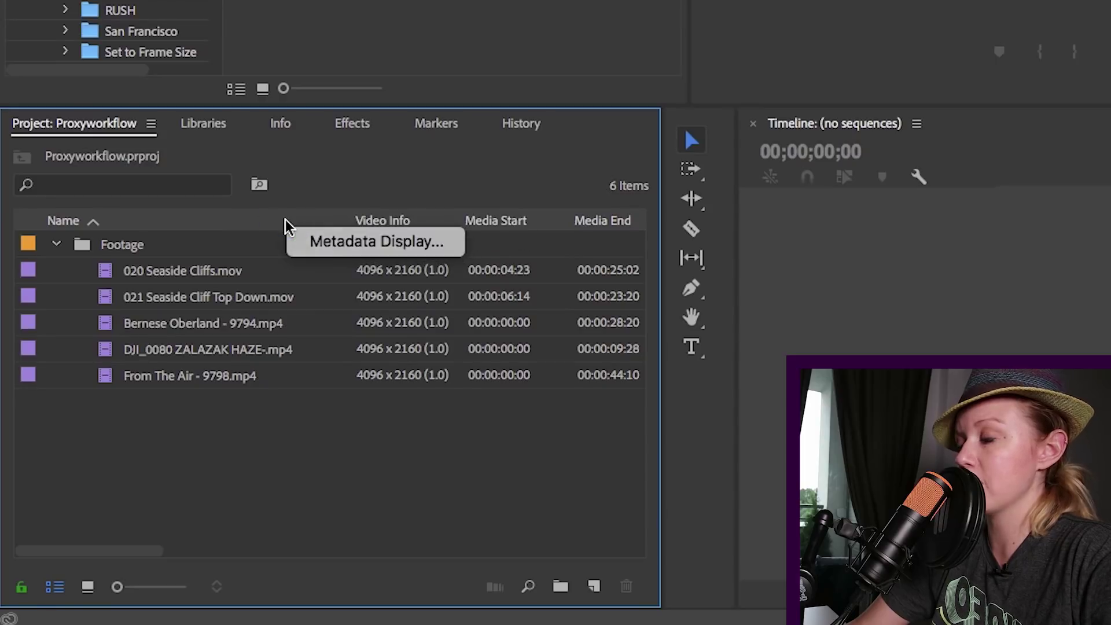
left_click(343, 243)
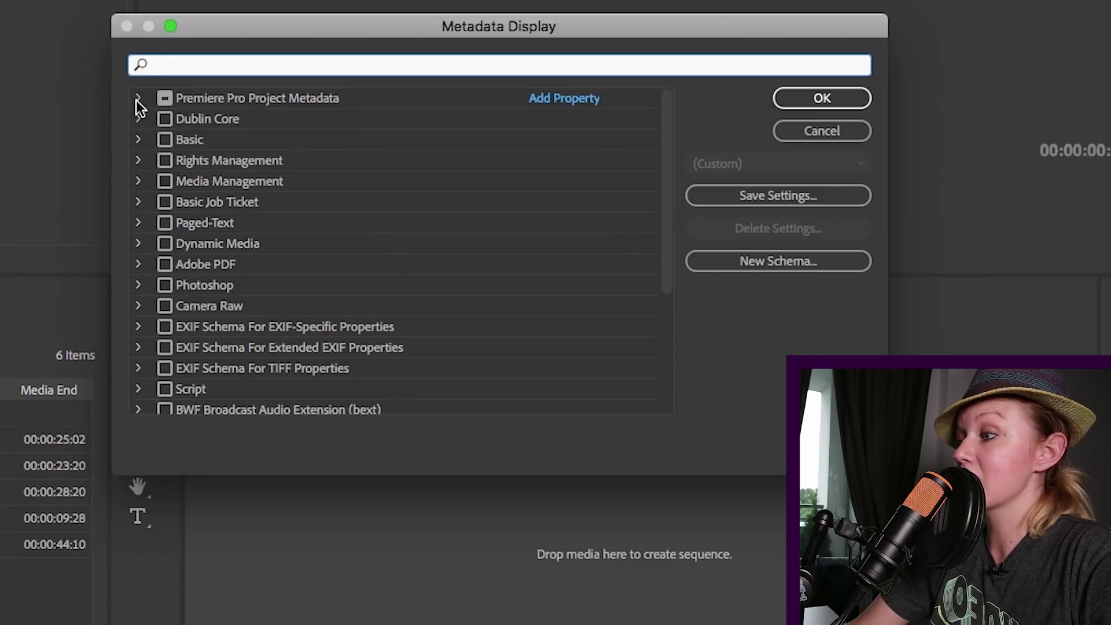
left_click(140, 99)
scroll(166, 256, "down", 10)
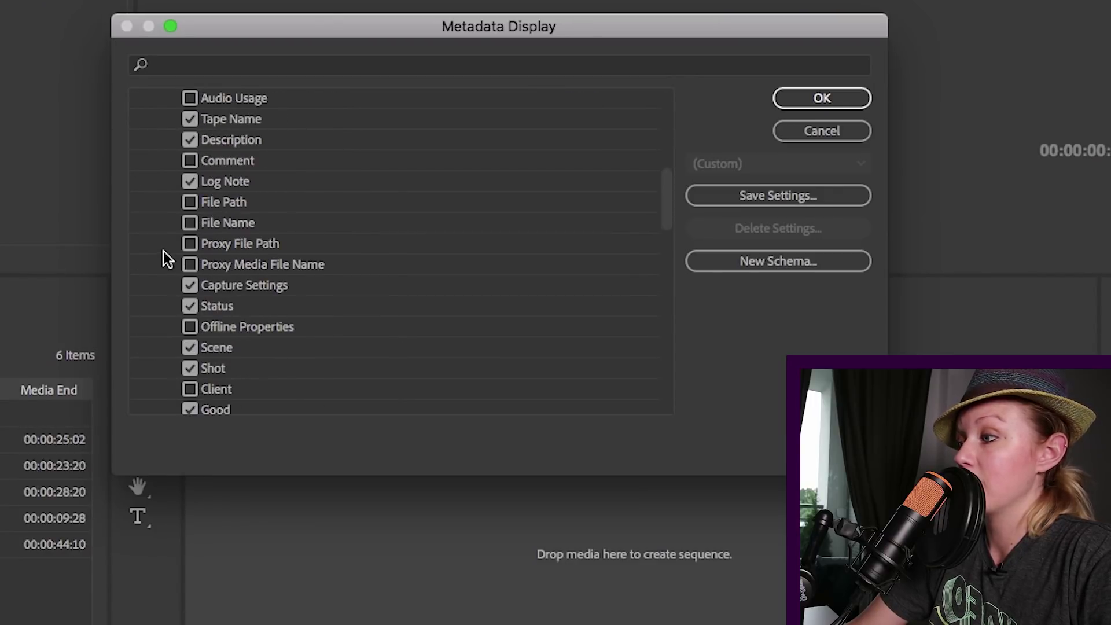
left_click(190, 244)
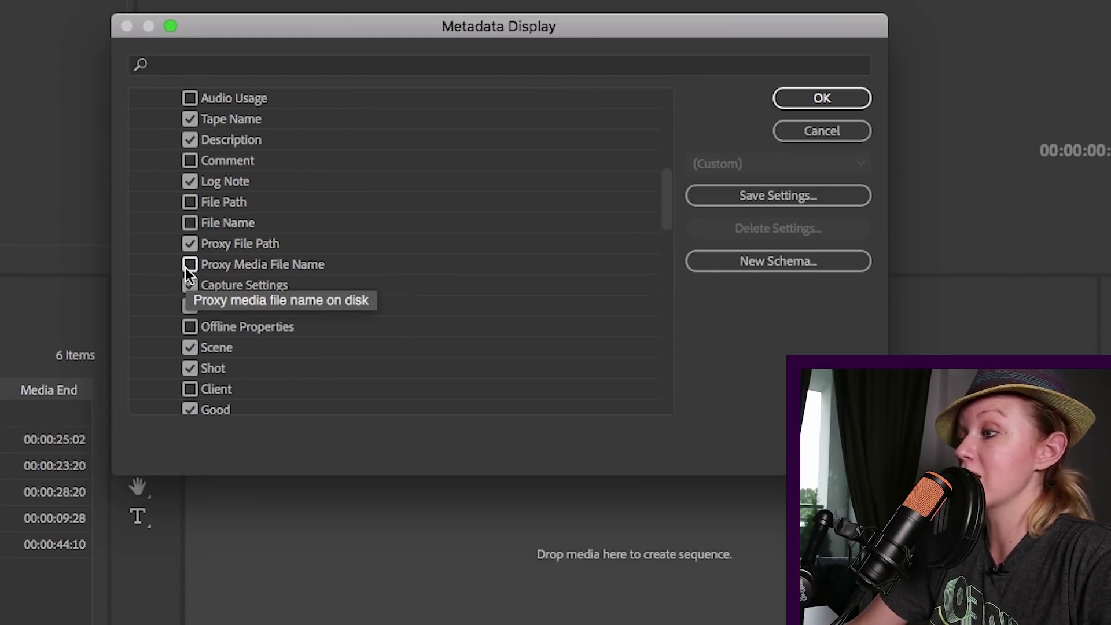
left_click(189, 264)
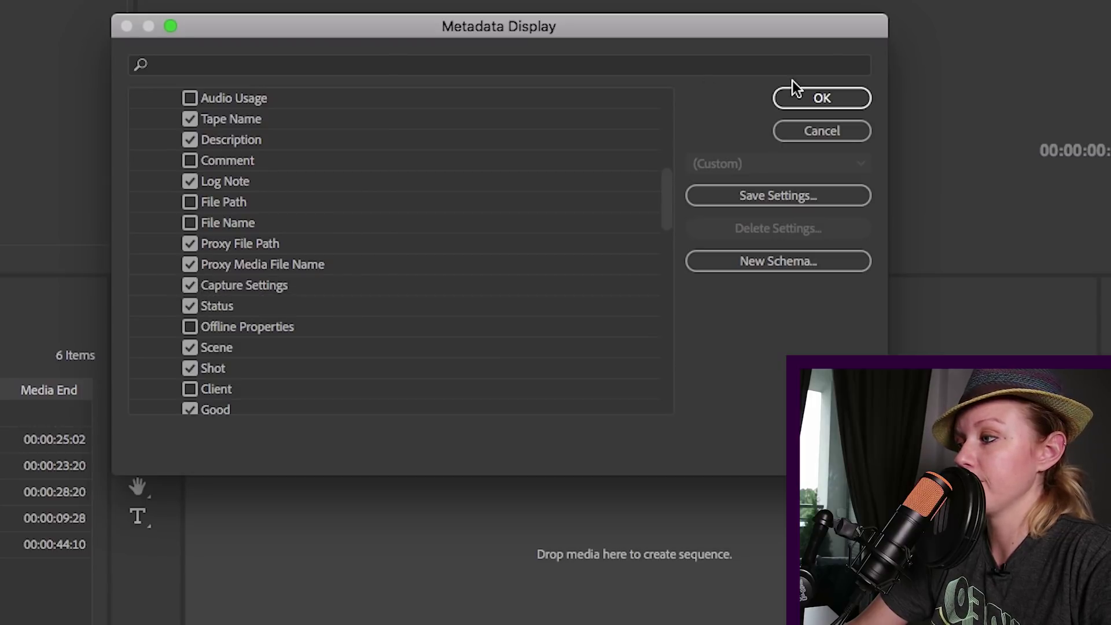
left_click(810, 98)
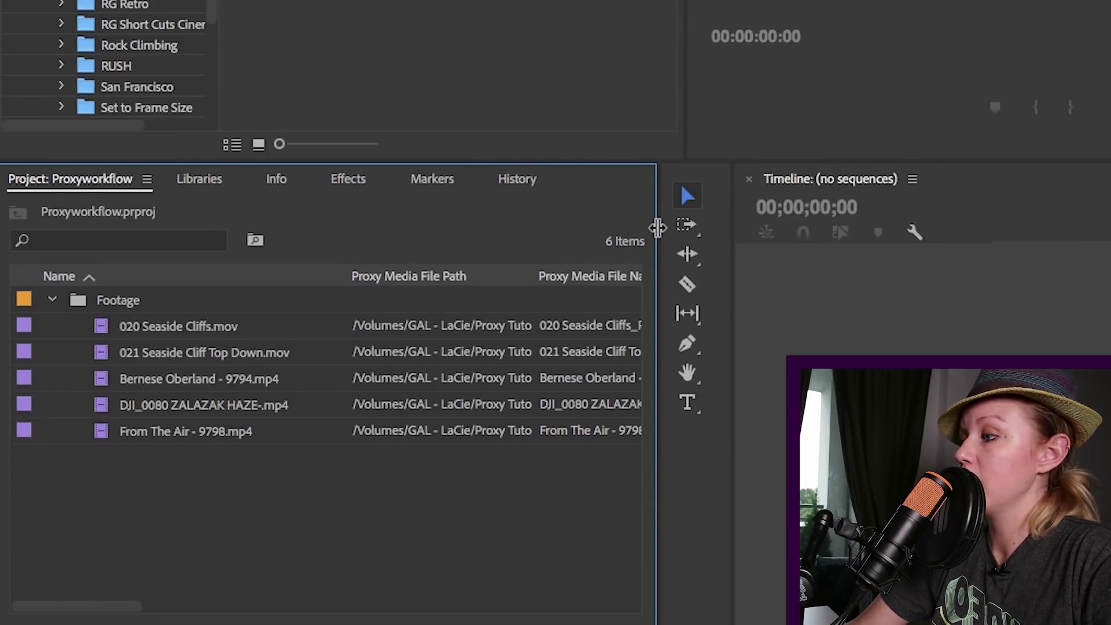
- Widen the Project panel and select each clip to inspect its proxy file name
left_click_drag(657, 228, 1014, 203)
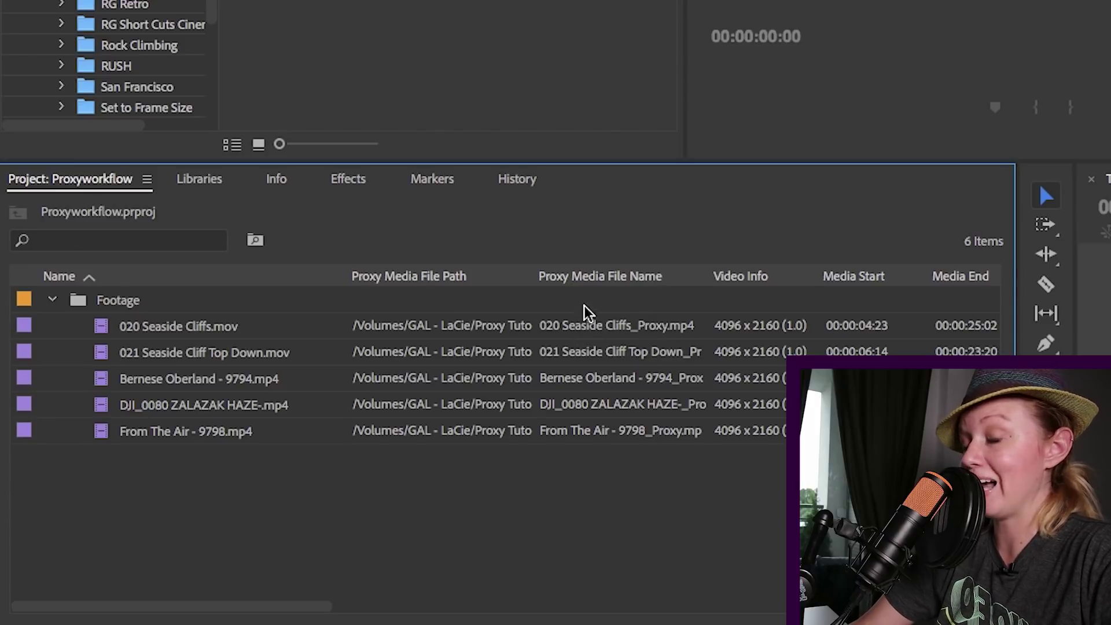
left_click(644, 324)
left_click(645, 354)
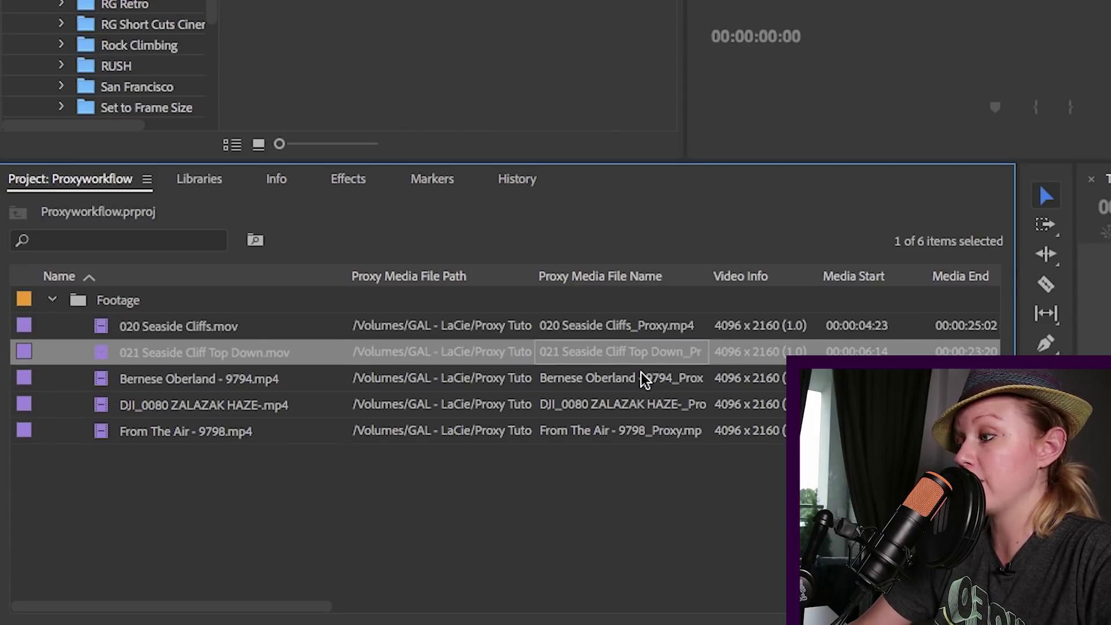
left_click(645, 379)
left_click(471, 330)
left_click(476, 352)
left_click(480, 383)
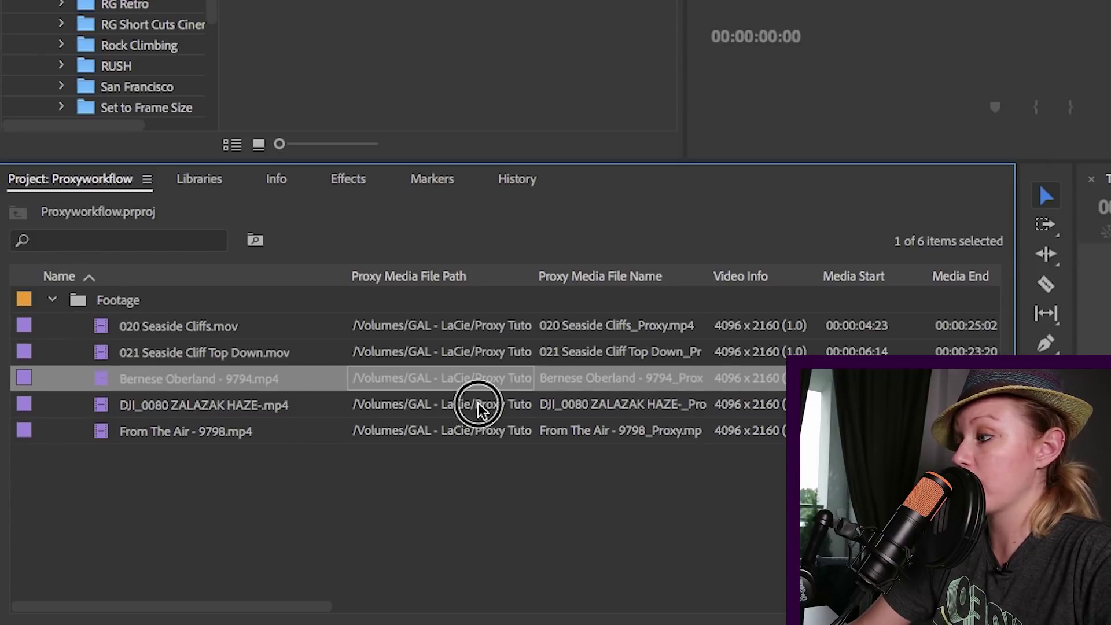
left_click(477, 405)
- Widen the proxy path column to read full paths, then shrink the panel back
left_click_drag(535, 277, 496, 274)
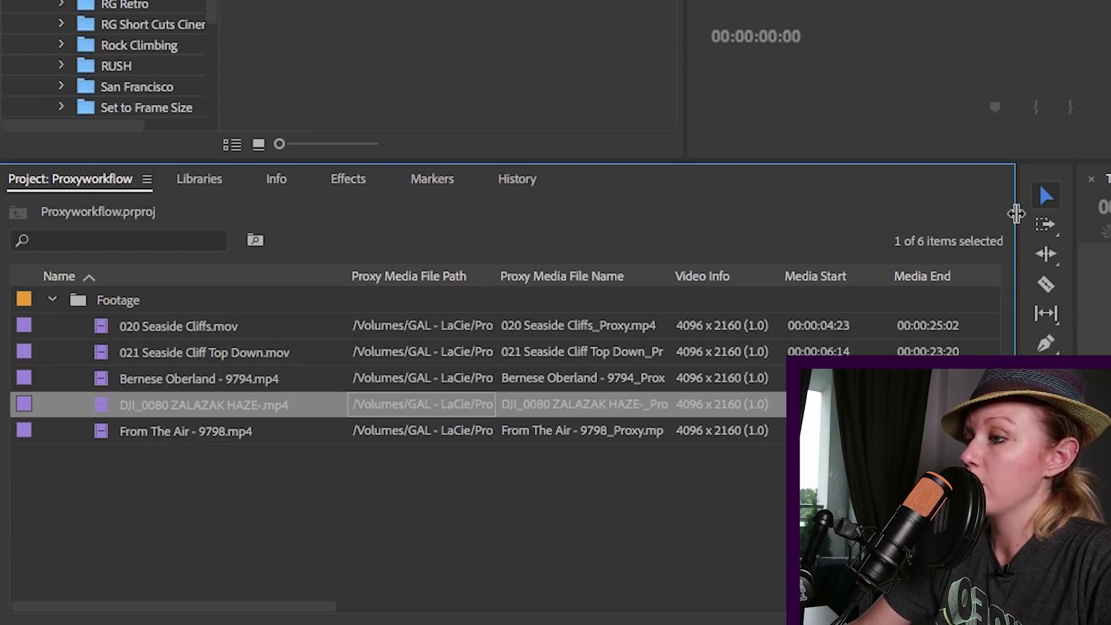
left_click_drag(1015, 209, 747, 202)
left_click_drag(1075, 198, 801, 199)
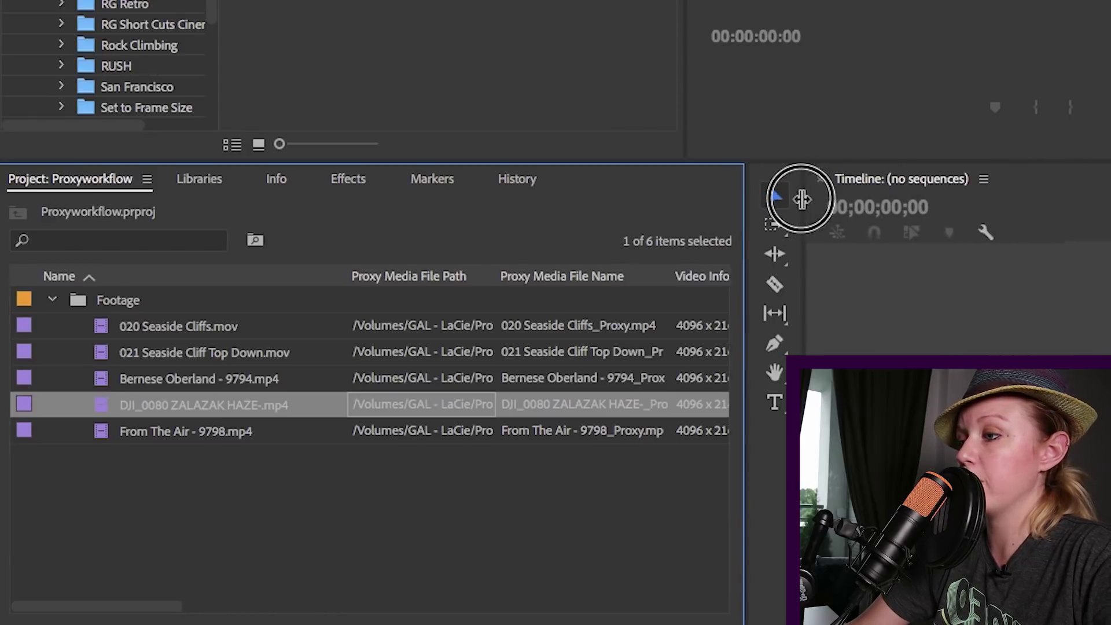
- Create a new sequence from the 020 Seaside Cliffs.mov clip
left_click(185, 327)
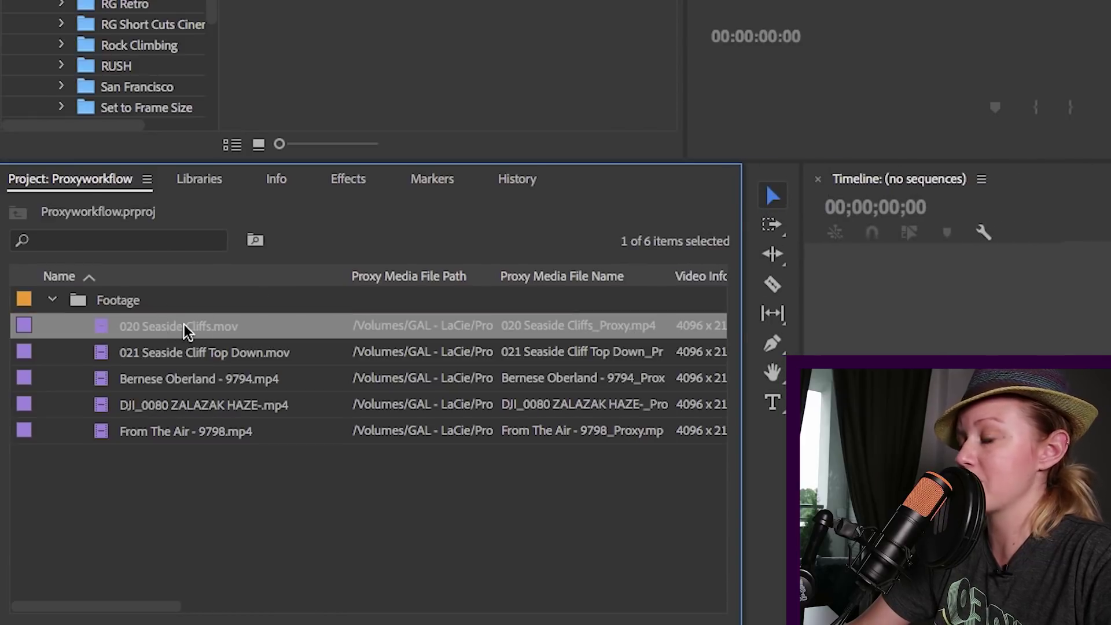
right_click(106, 335)
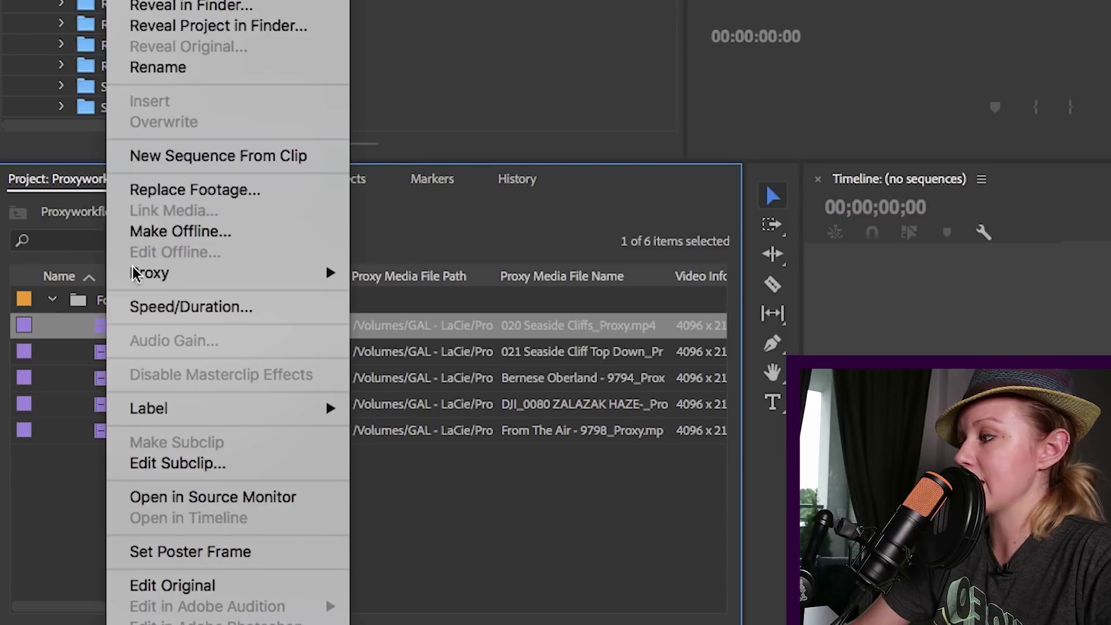
left_click(144, 155)
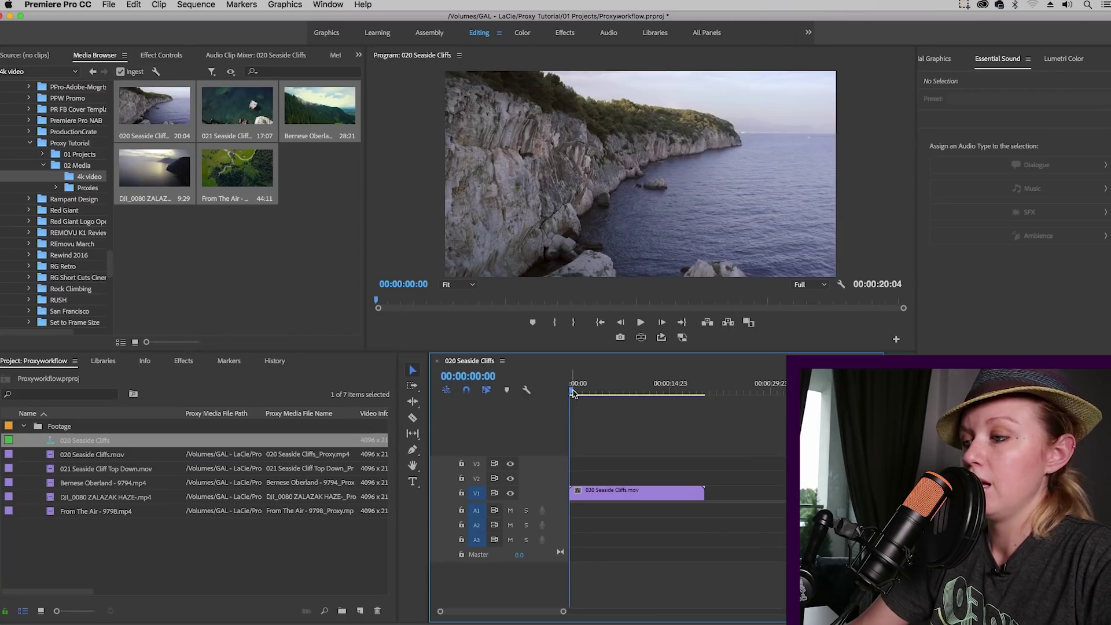
- Play and scrub through the new sequence, then save the project
key("space")
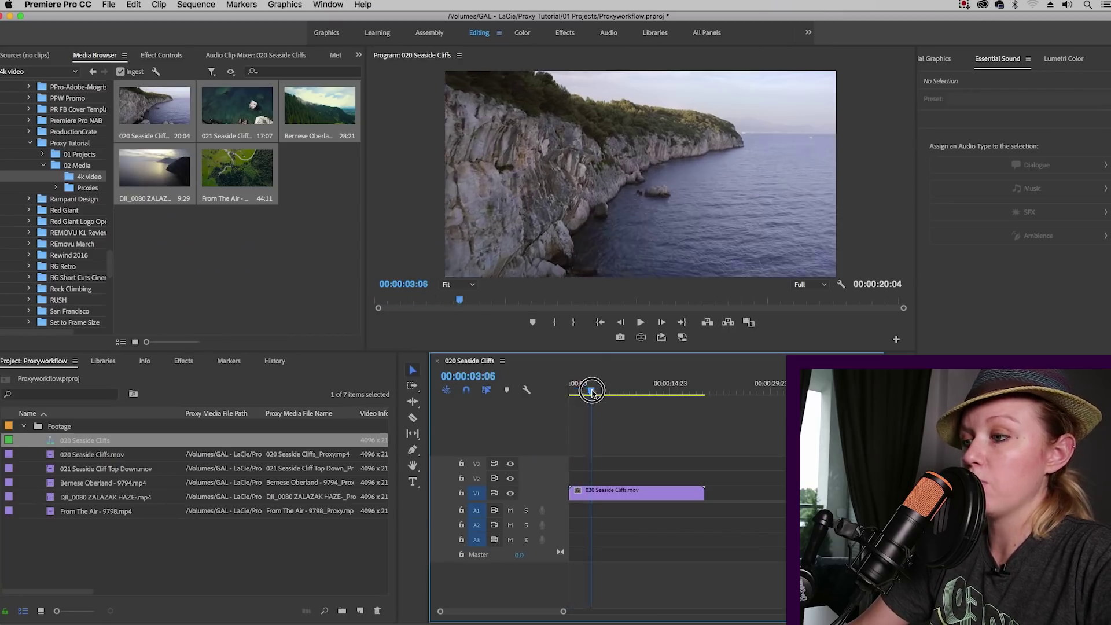
left_click(570, 387)
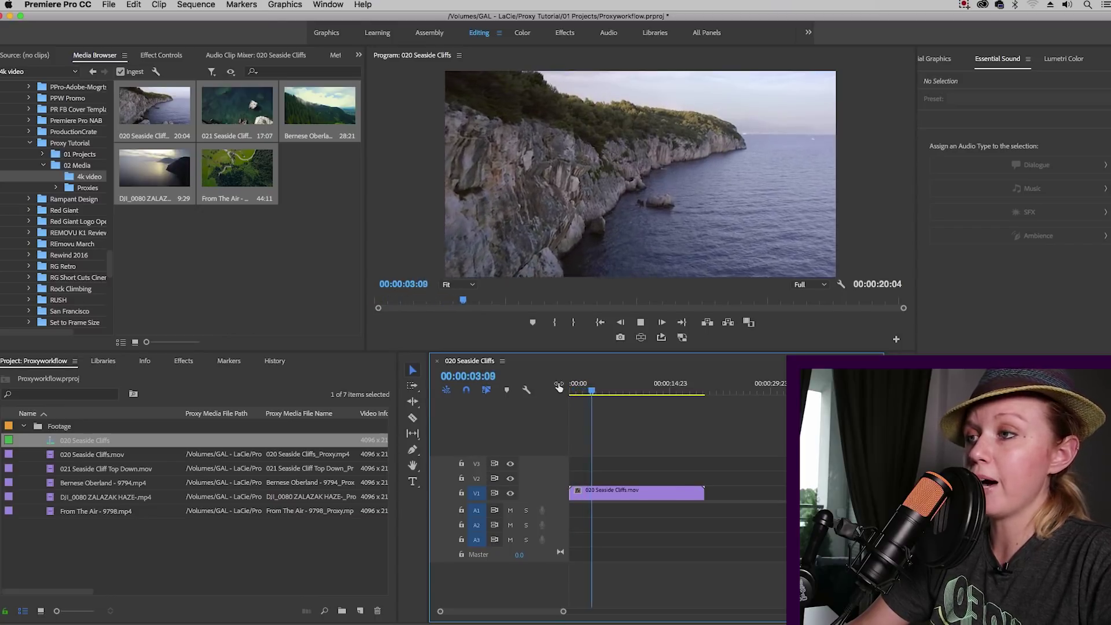
key("space")
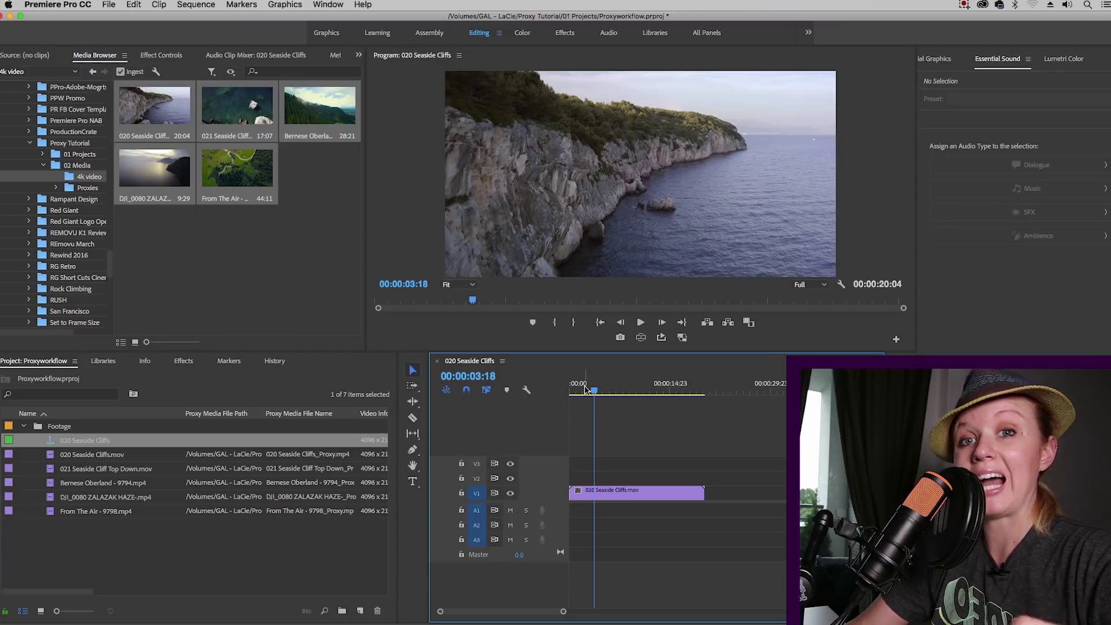
left_click_drag(585, 388, 571, 390)
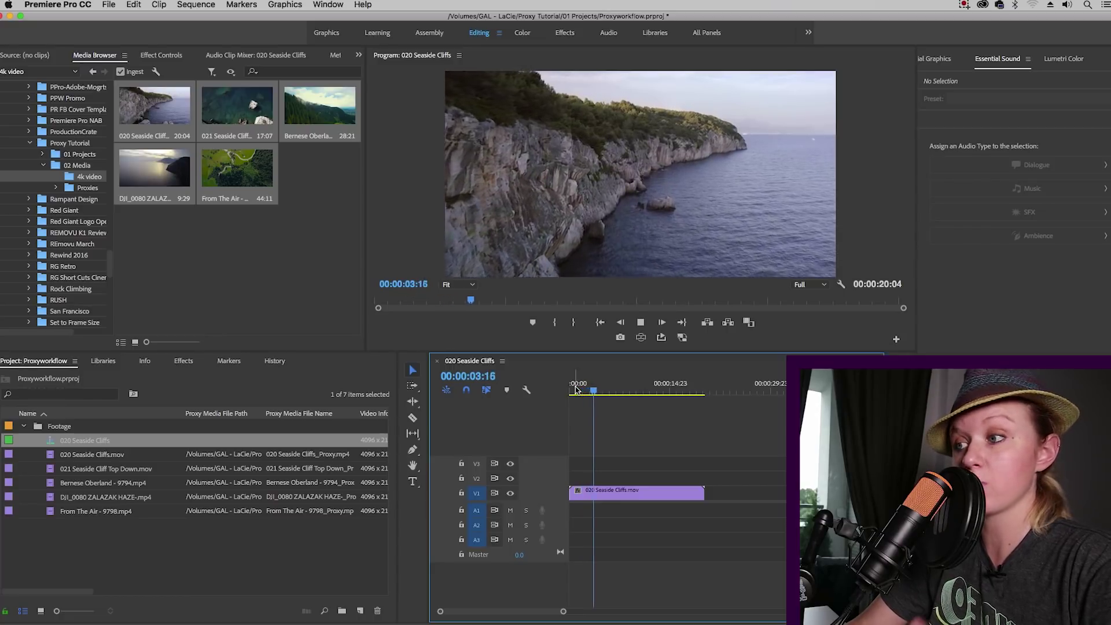
key("space")
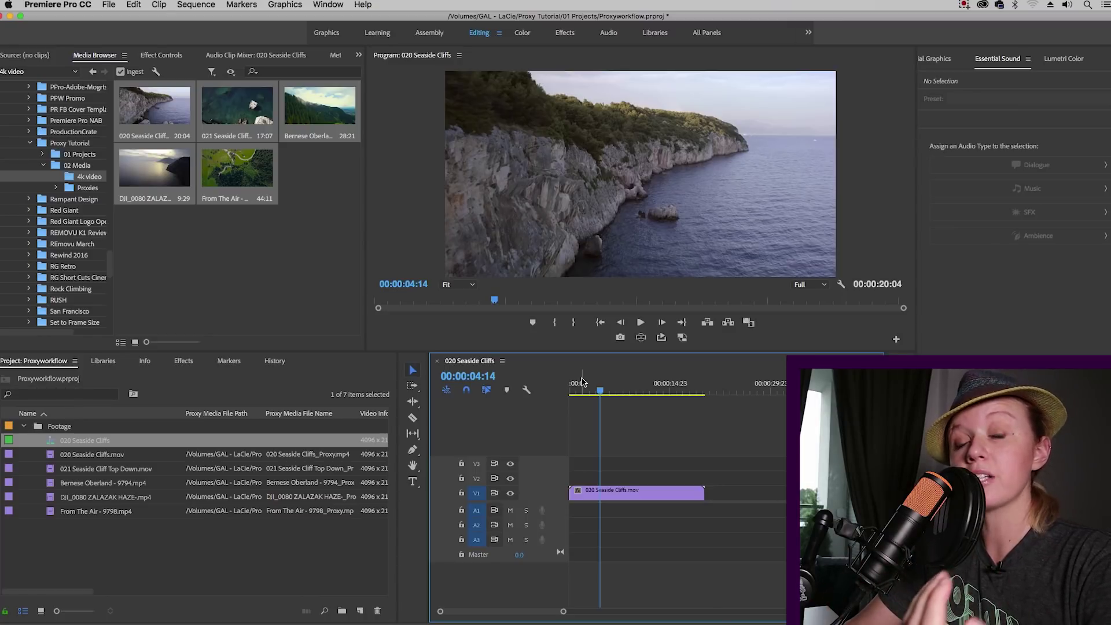
key("super+s")
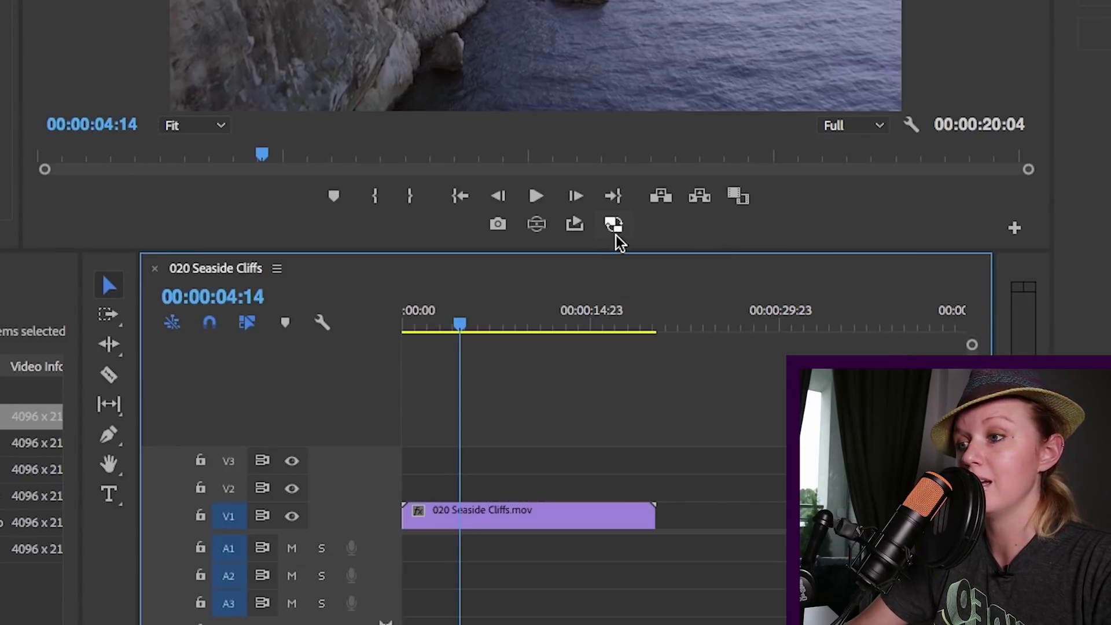
- Turn on Toggle Proxies in the Program Monitor and play the sequence from its start
left_click(1014, 229)
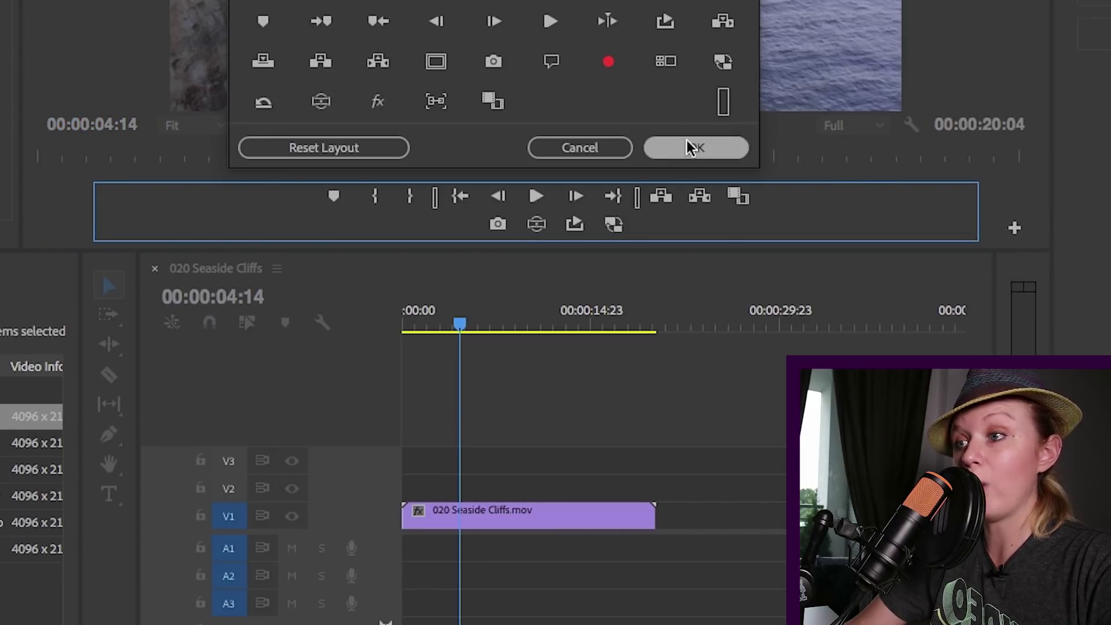
left_click(602, 149)
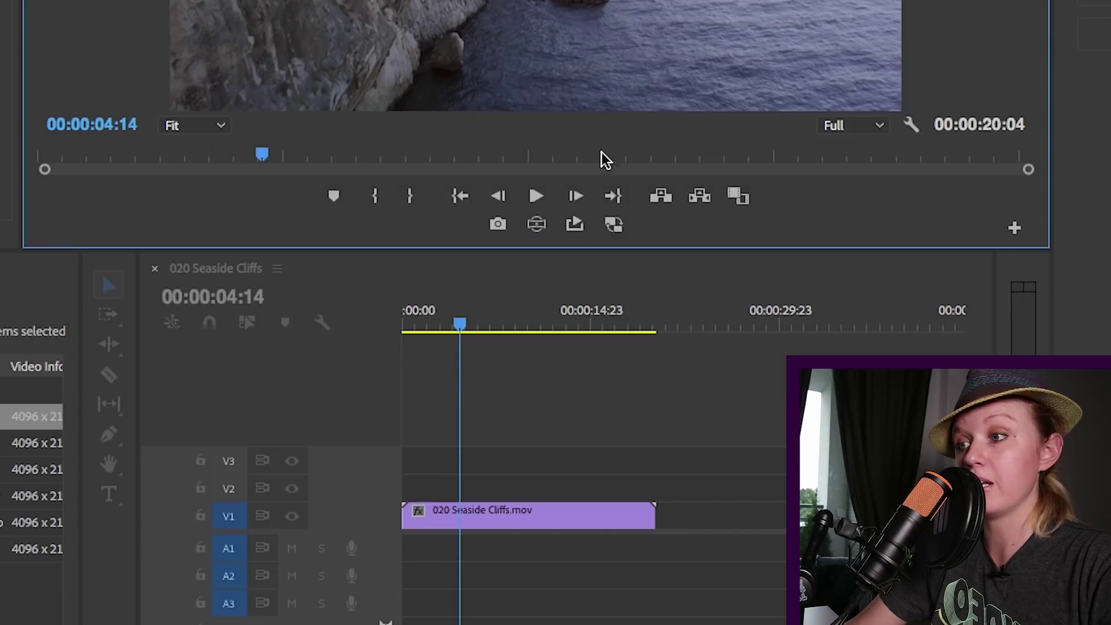
left_click(613, 225)
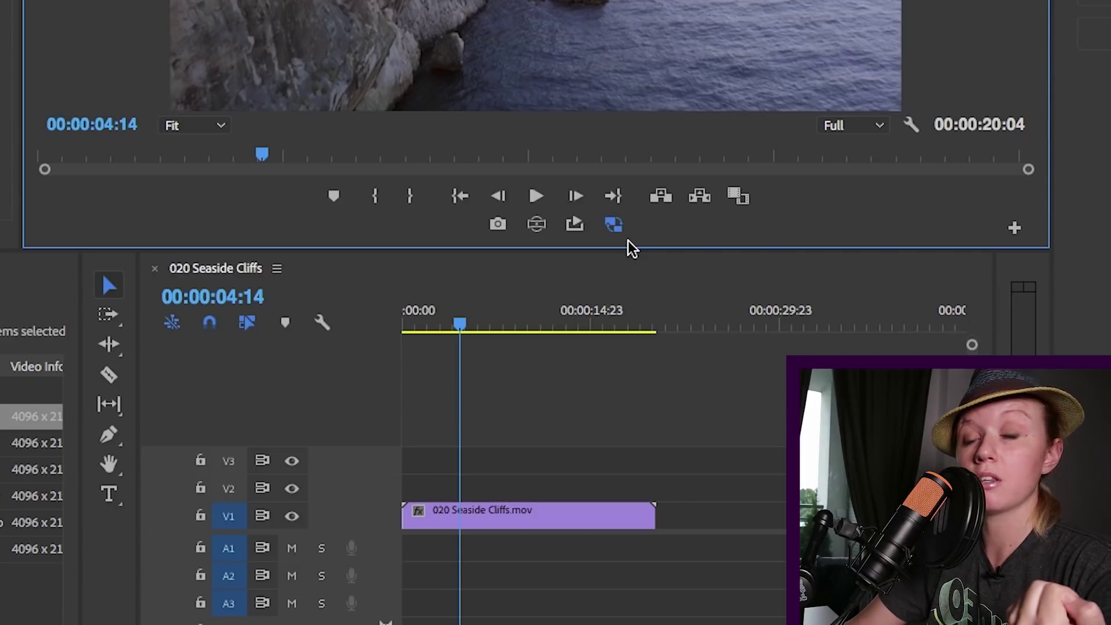
left_click_drag(541, 329, 355, 320)
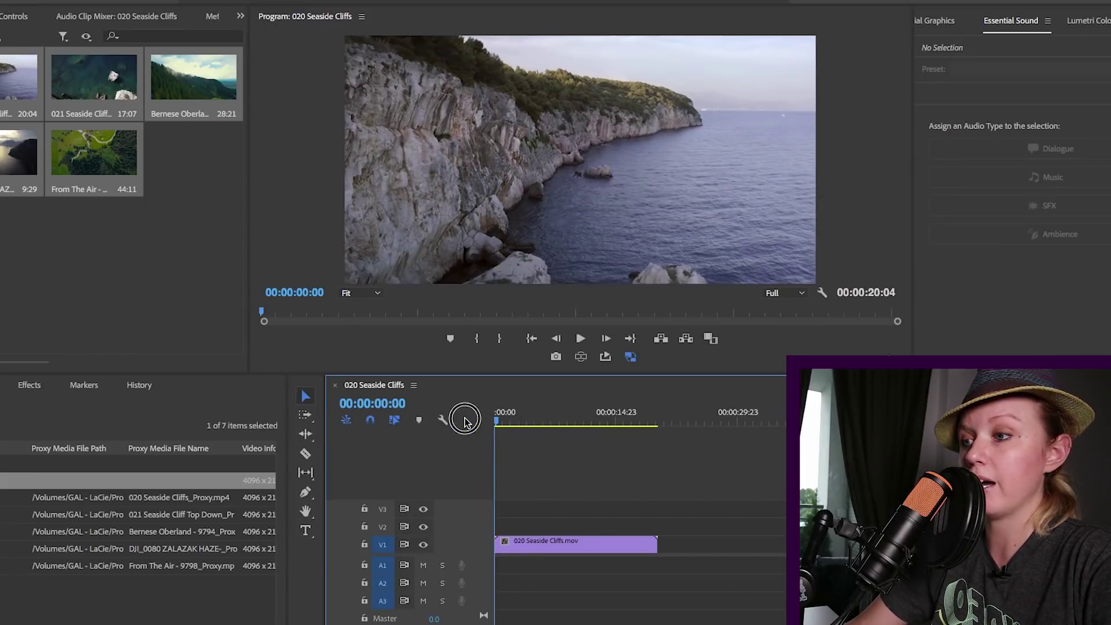
key("space")
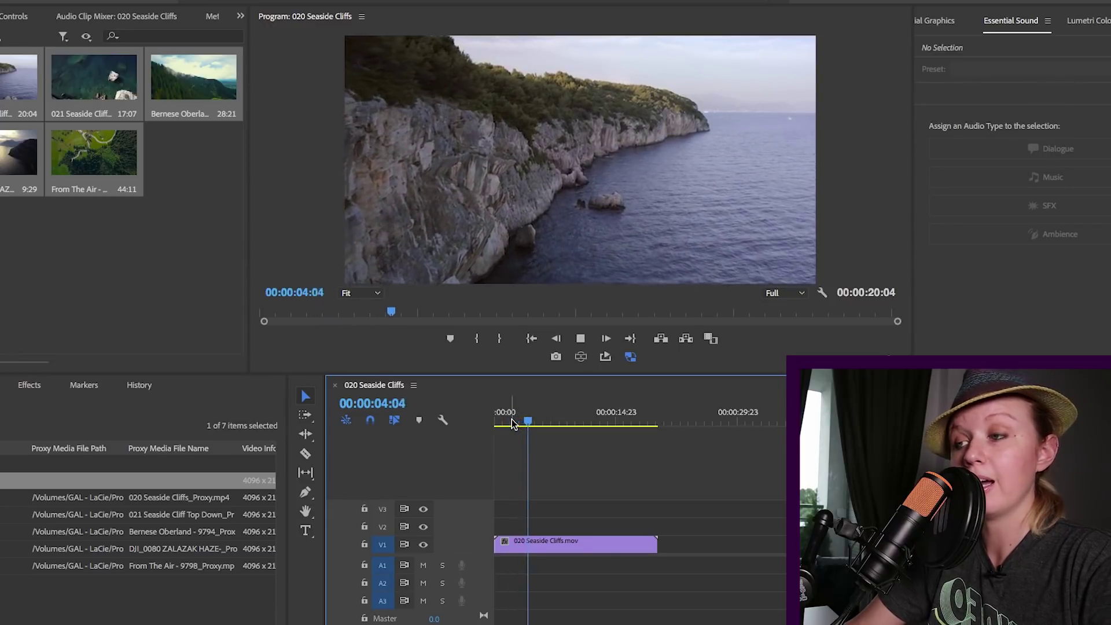
- Set playback resolution to 1/8 and play the sequence from the start, then stop
key("space")
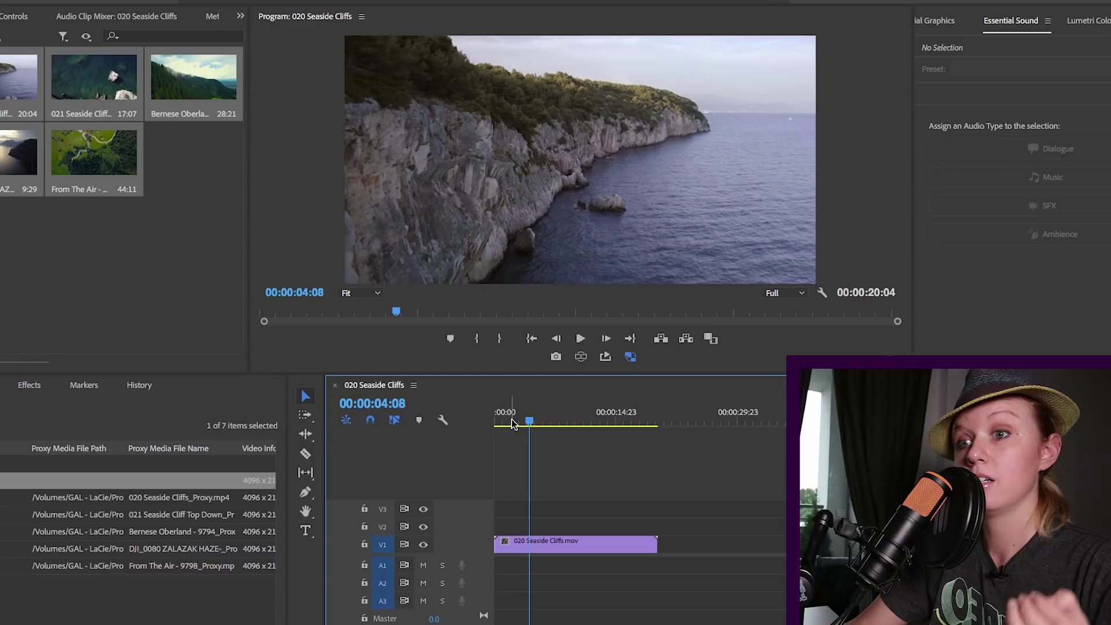
left_click(782, 294)
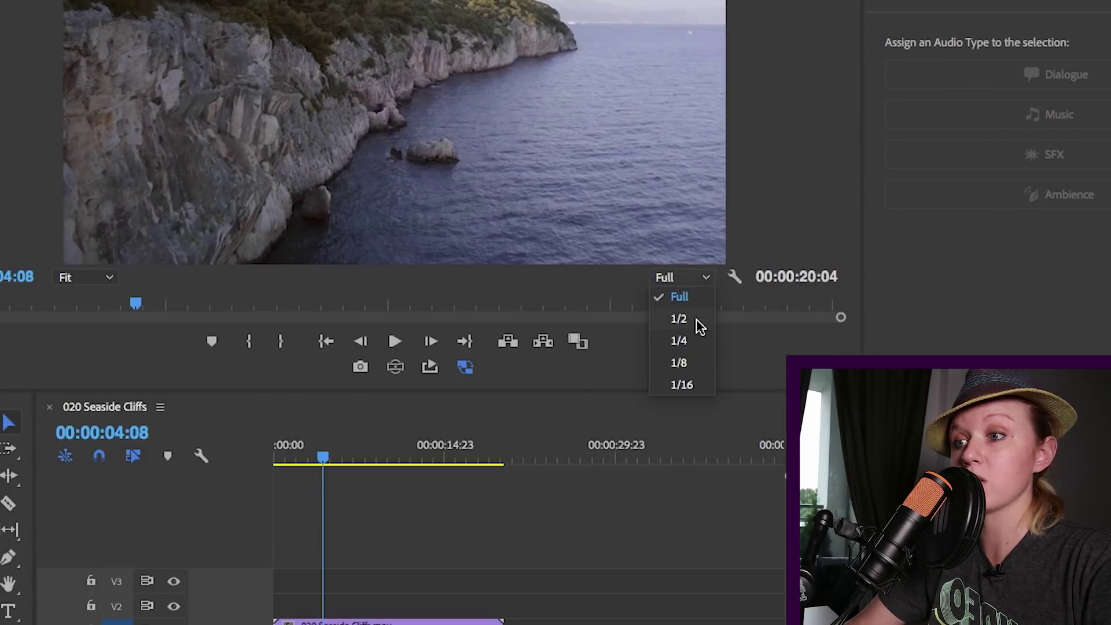
left_click(688, 364)
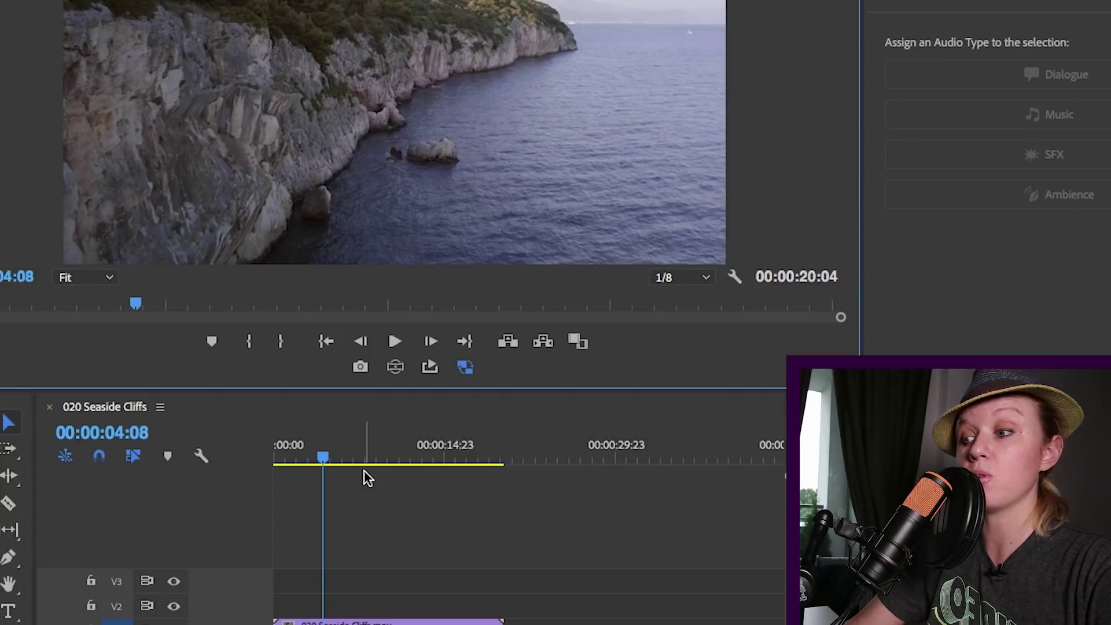
left_click(330, 457)
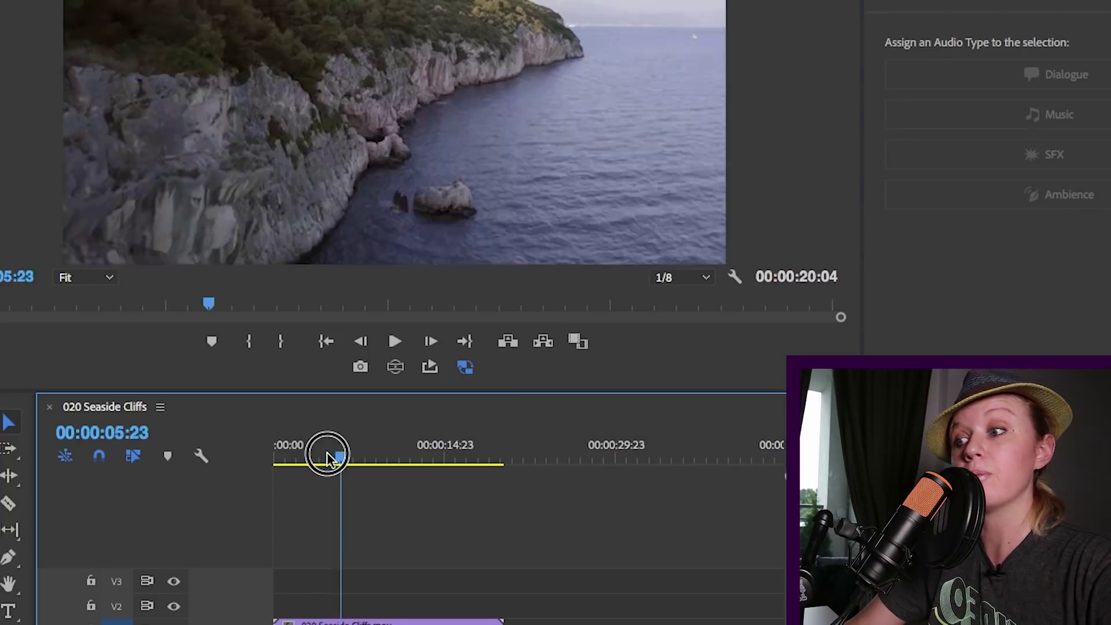
left_click(285, 457)
key("space")
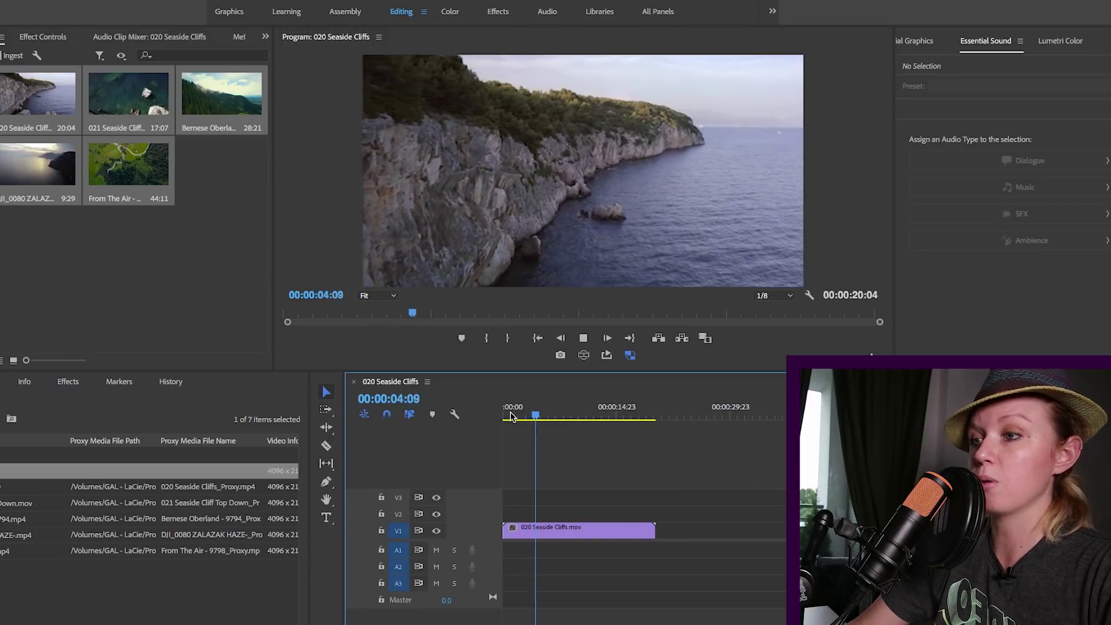
key("space")
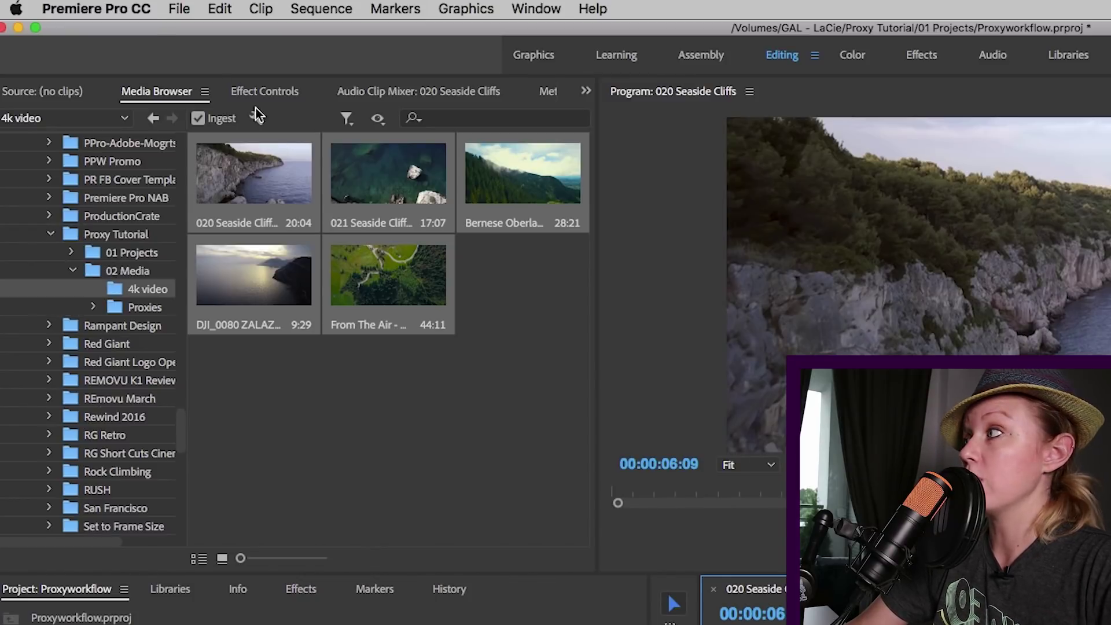
- Show the Memory preferences: 32 GB installed, 5 GB reserved, rendering optimized for Performance
left_click(122, 8)
mouse_move(134, 61)
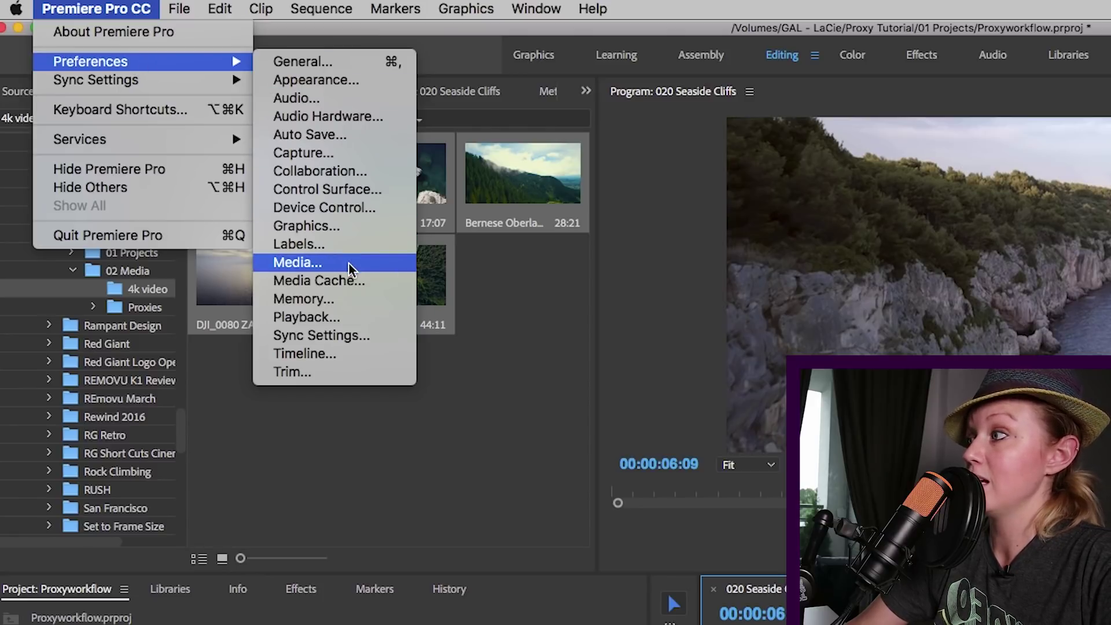
left_click(344, 298)
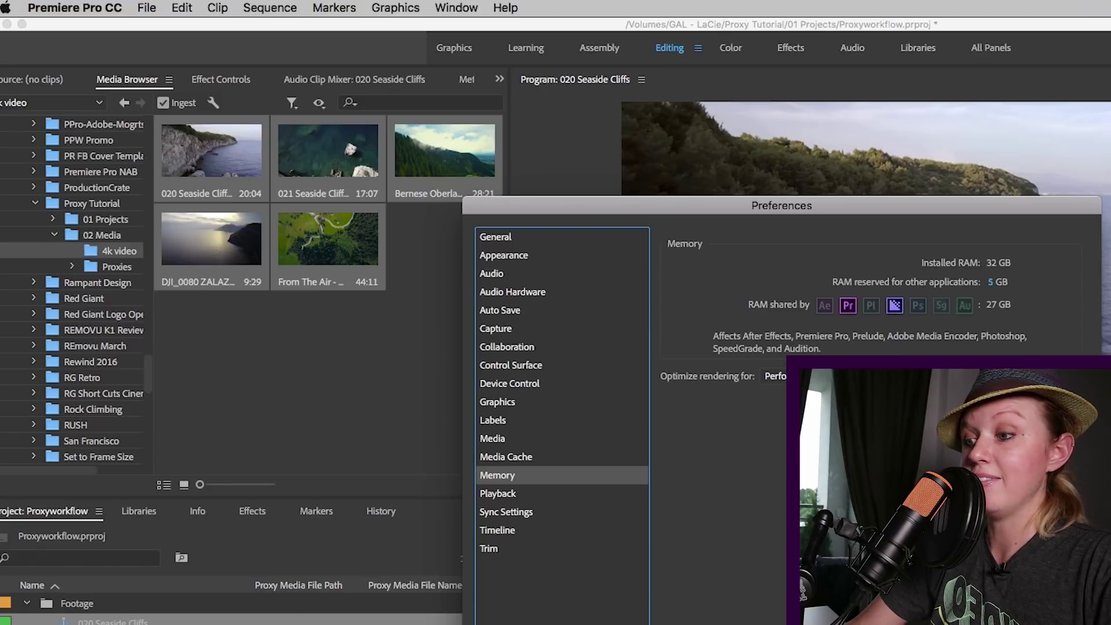
- Confirm the Mercury Playback Engine GPU Acceleration (OpenCL) renderer in Project Settings, then scrub to 00:00:09:11
key("Return")
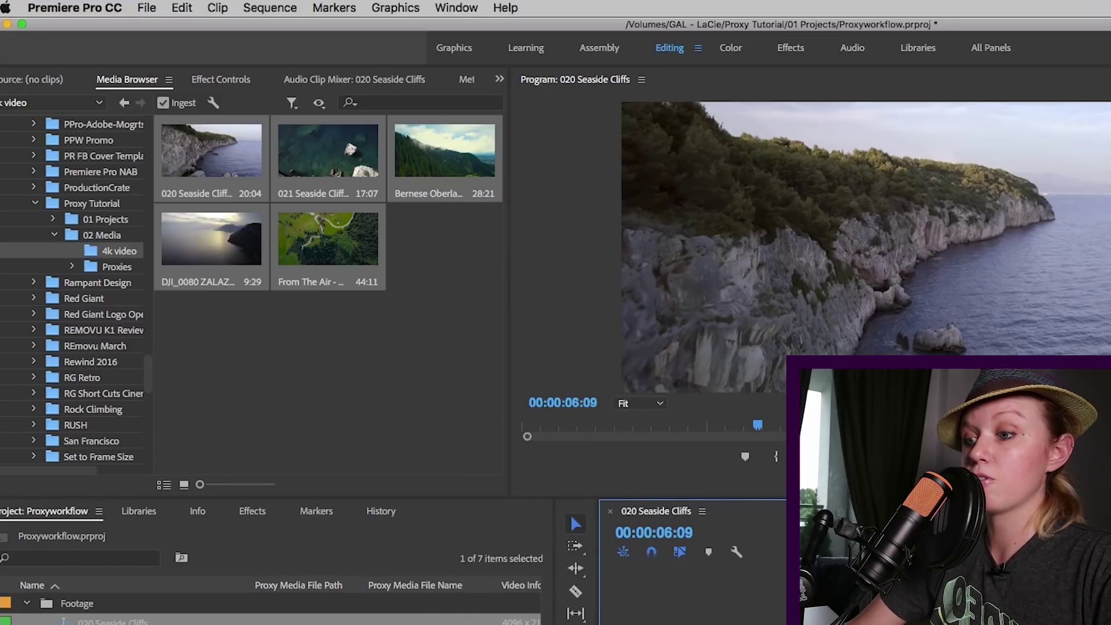
left_click(207, 8)
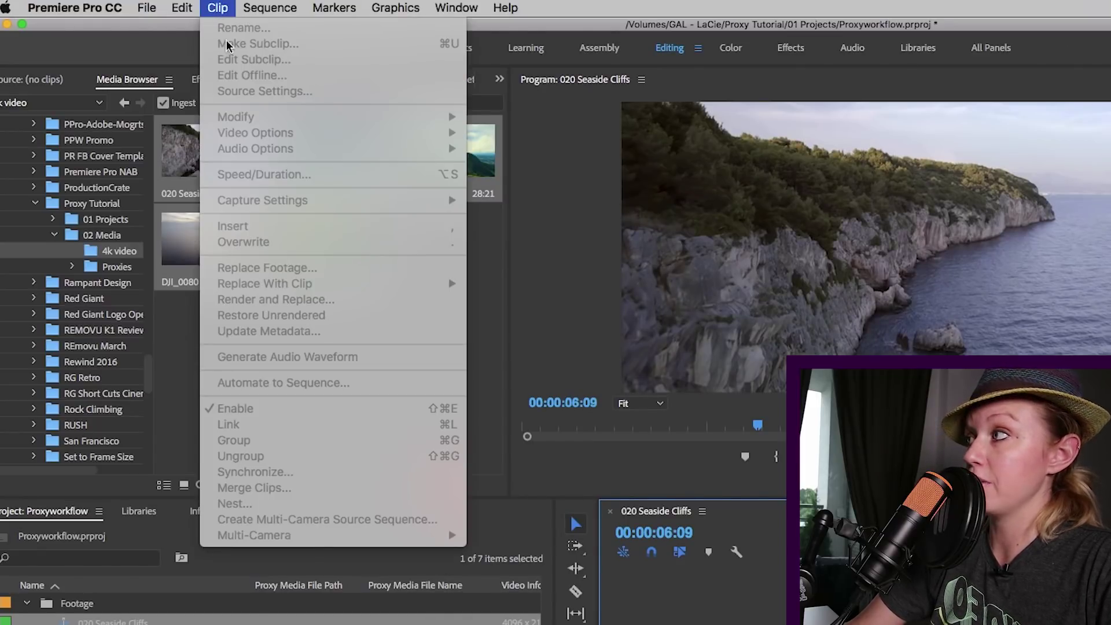
left_click(207, 9)
left_click(182, 9)
mouse_move(147, 8)
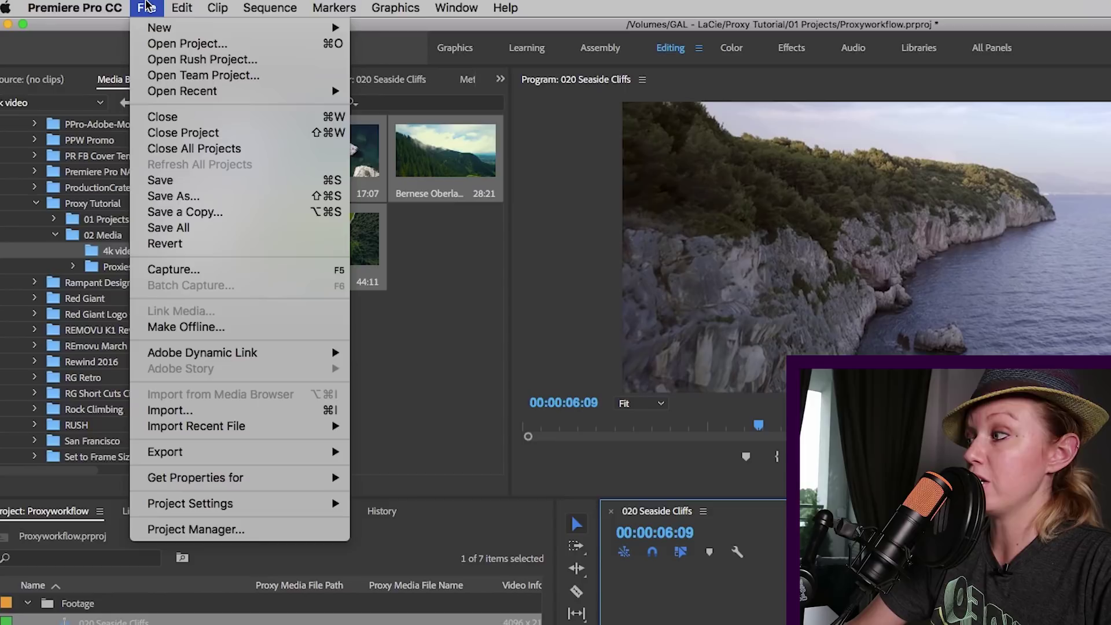
mouse_move(278, 512)
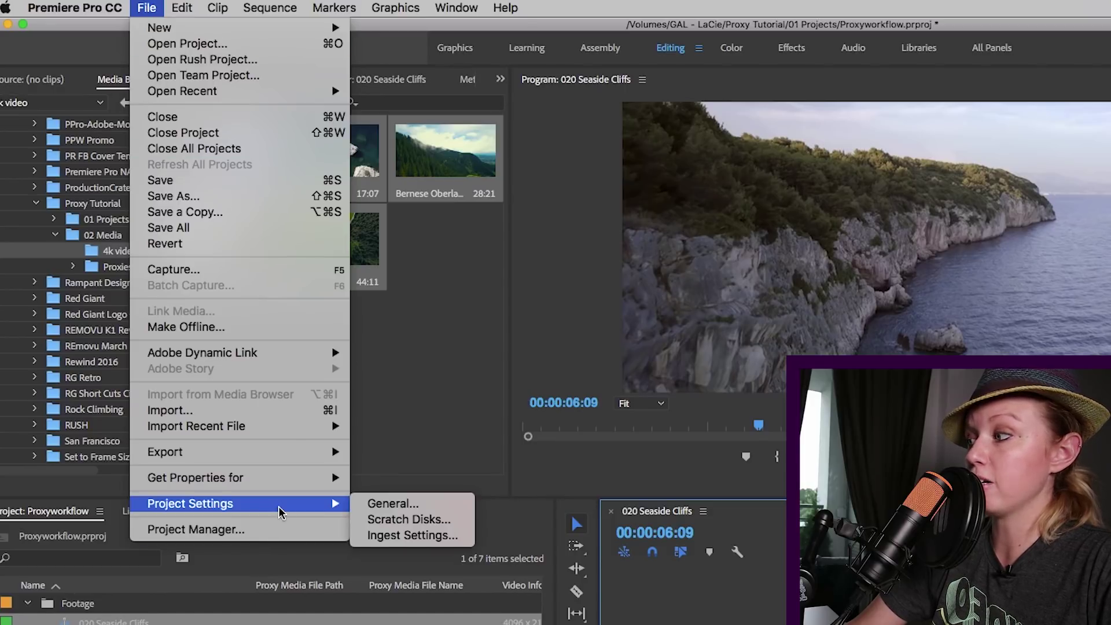
left_click(399, 504)
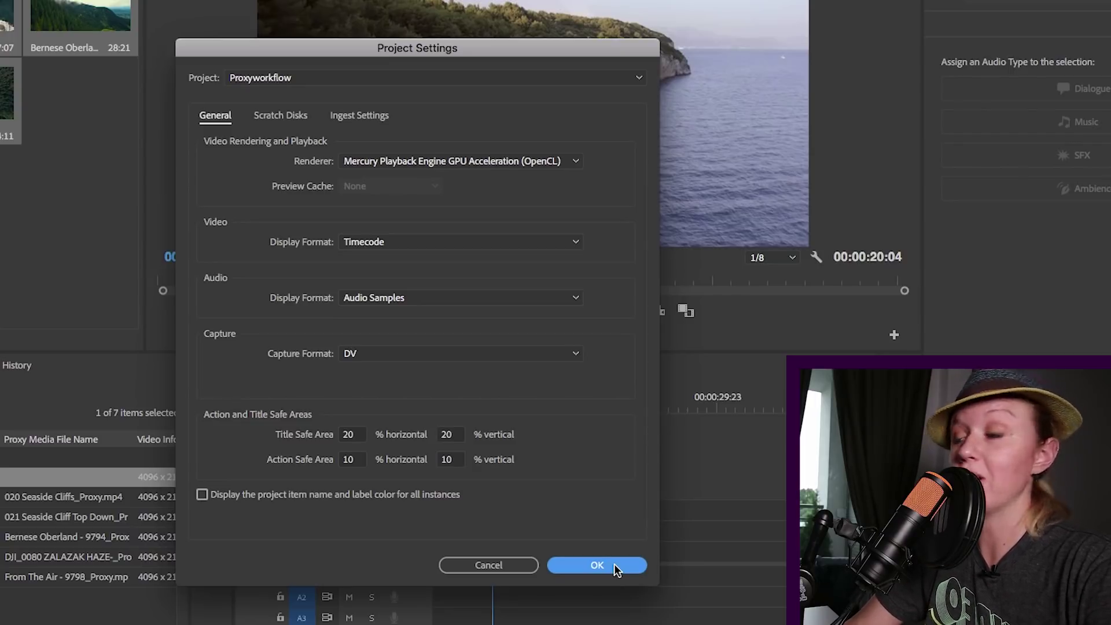
left_click(597, 565)
mouse_move(520, 407)
left_mouse_down()
mouse_move(501, 408)
mouse_move(524, 407)
left_mouse_up()
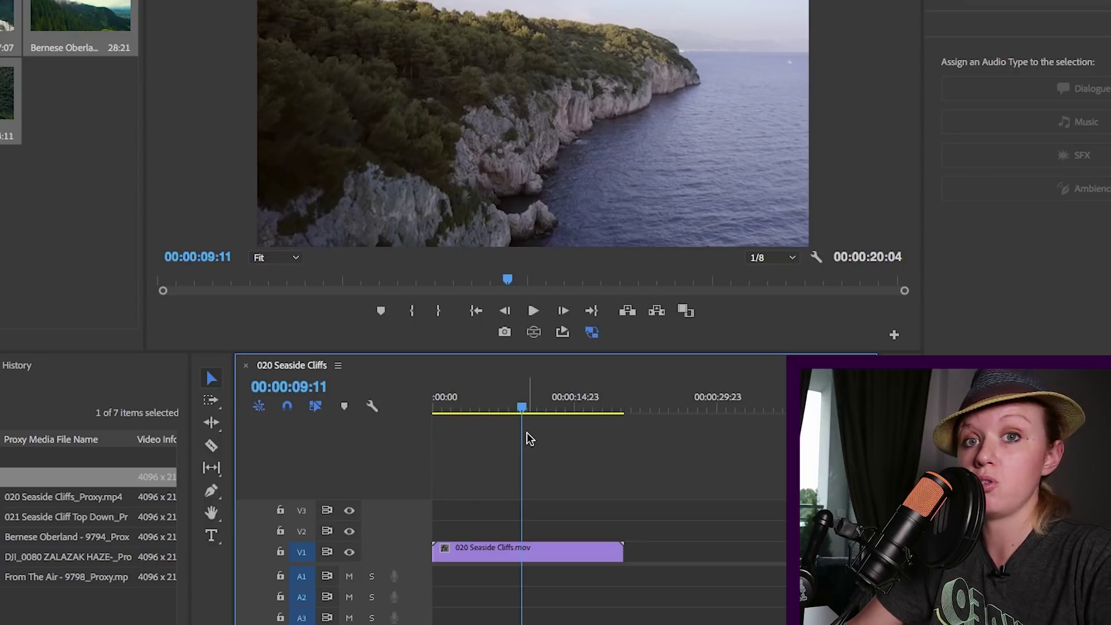
- Turn proxies off and set playback resolution to Full, scrubbing to 00:00:11:16
left_click(592, 334)
left_click_drag(522, 407, 461, 407)
left_click(773, 258)
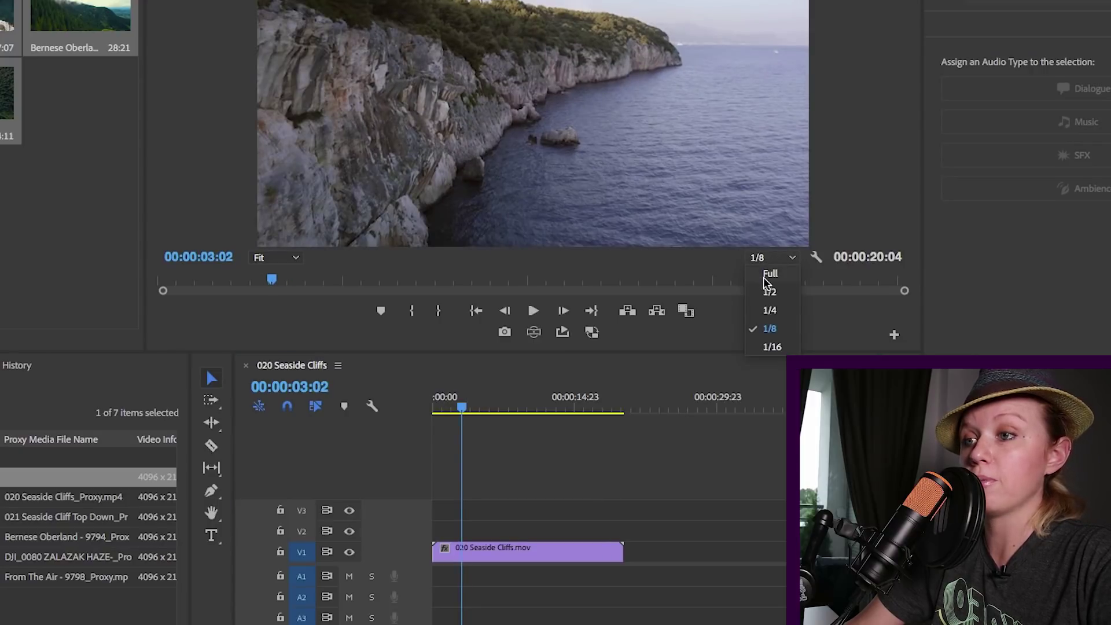
left_click(767, 275)
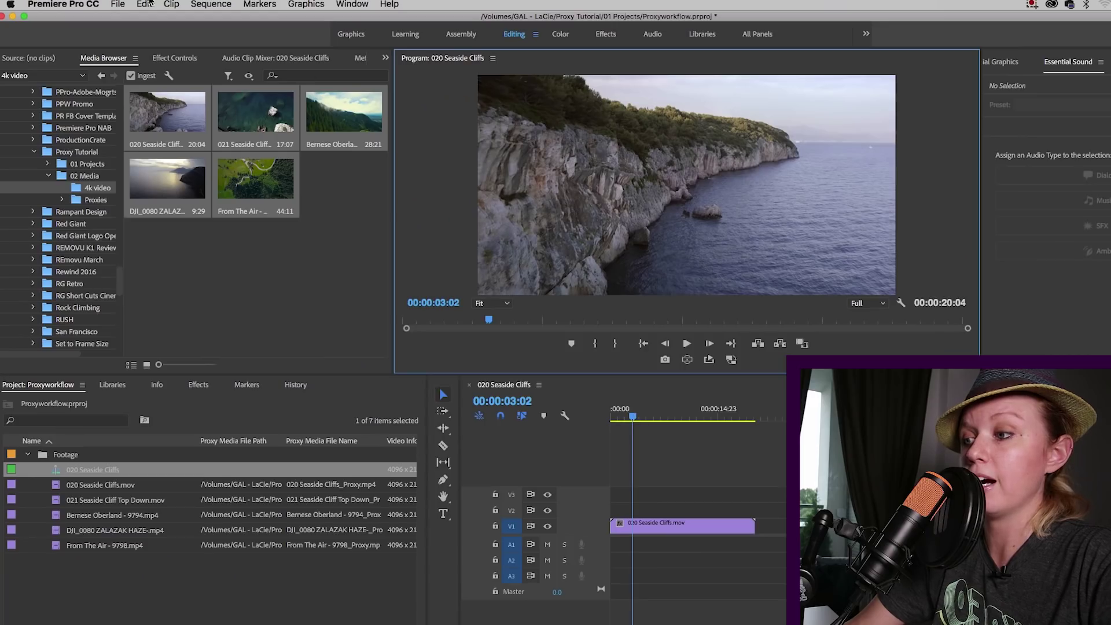
- Export '020 Seaside Cliffs.mp4' as H.264 with the YouTube 2160p 4K preset matched to 4096x2160 source
left_click(117, 4)
mouse_move(211, 340)
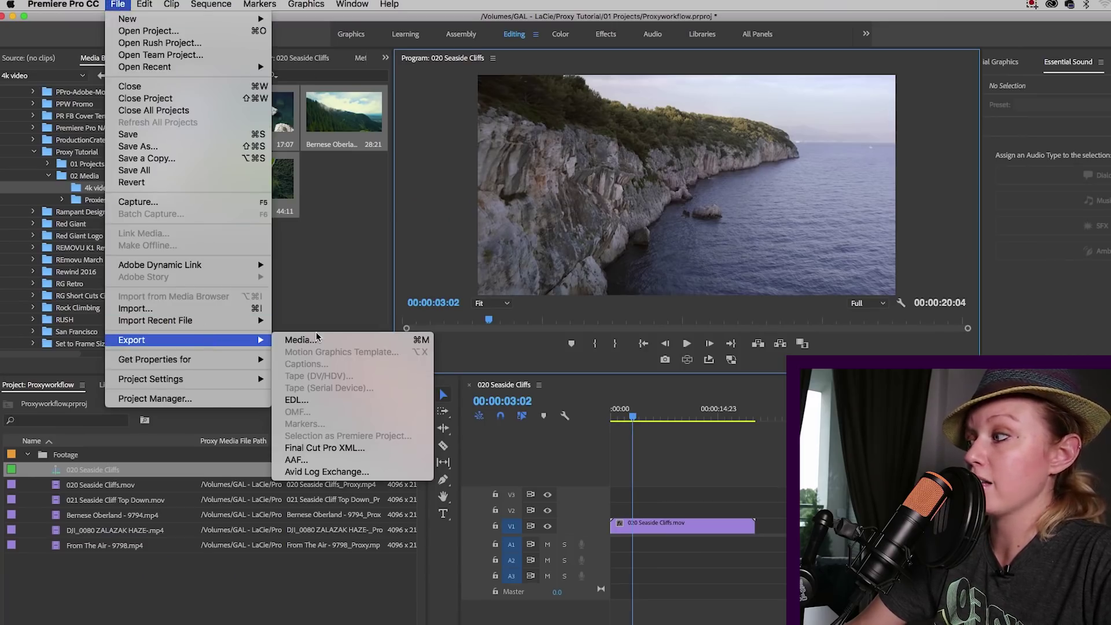
left_click(317, 340)
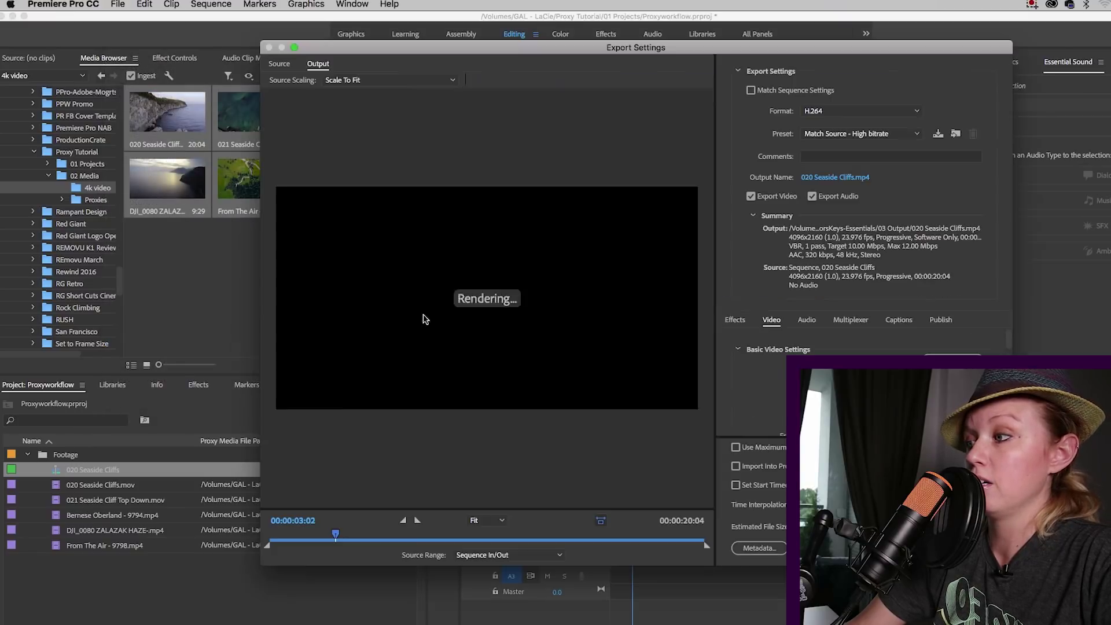
left_click(836, 135)
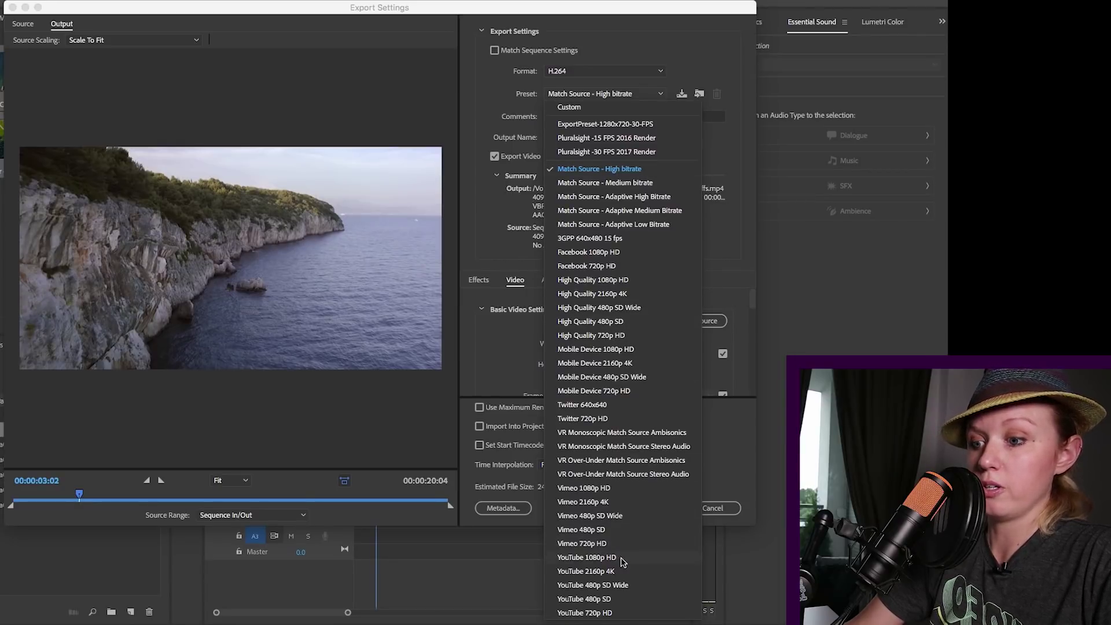
left_click(589, 571)
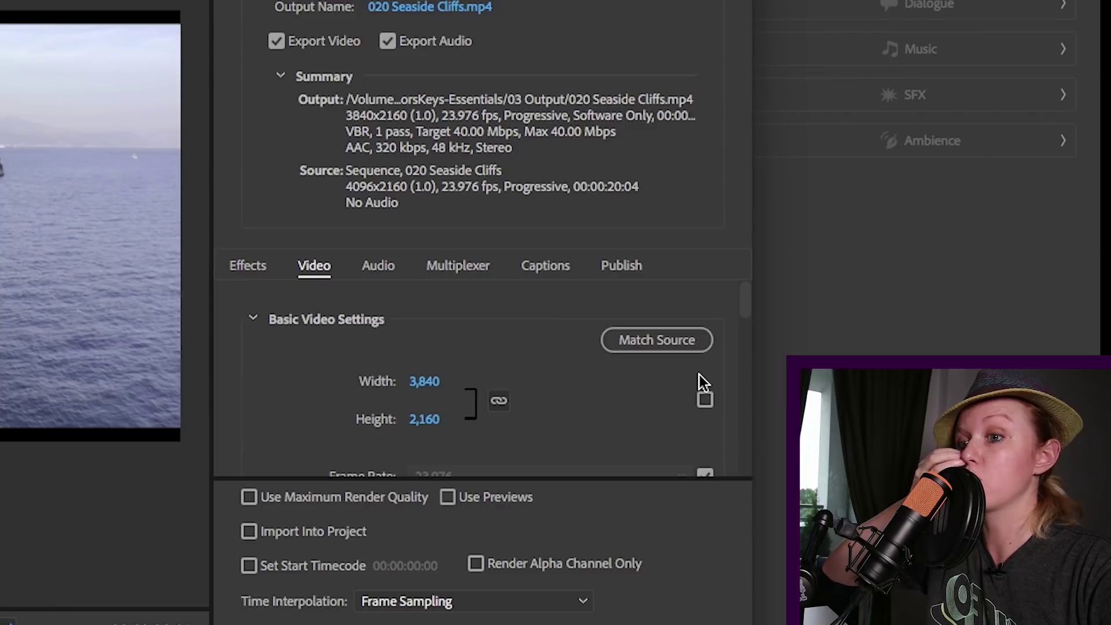
left_click(652, 343)
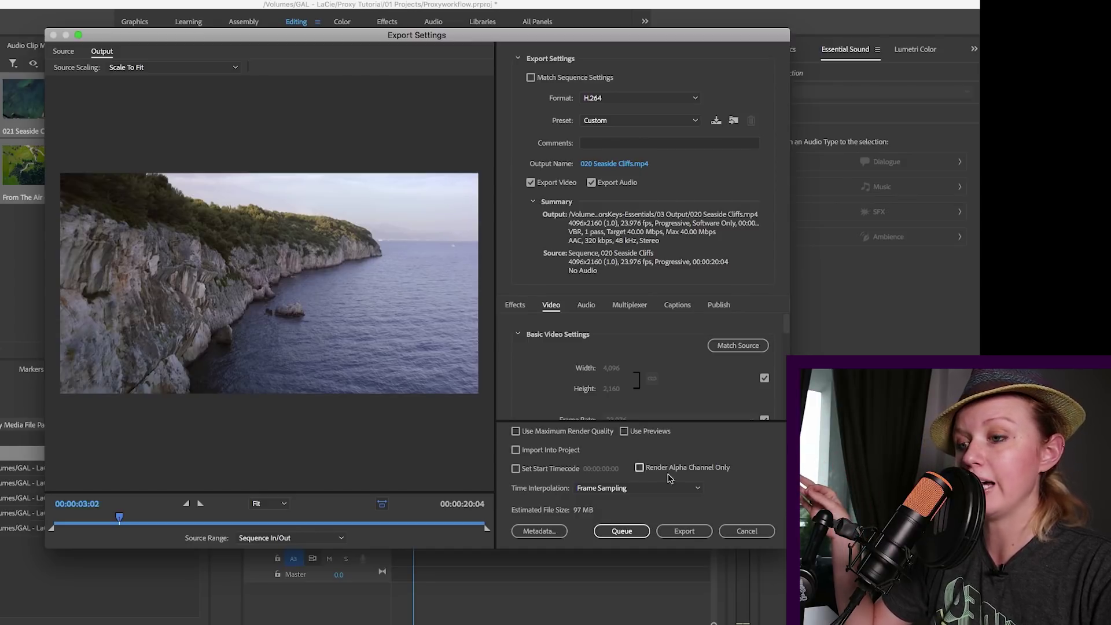
left_click(691, 531)
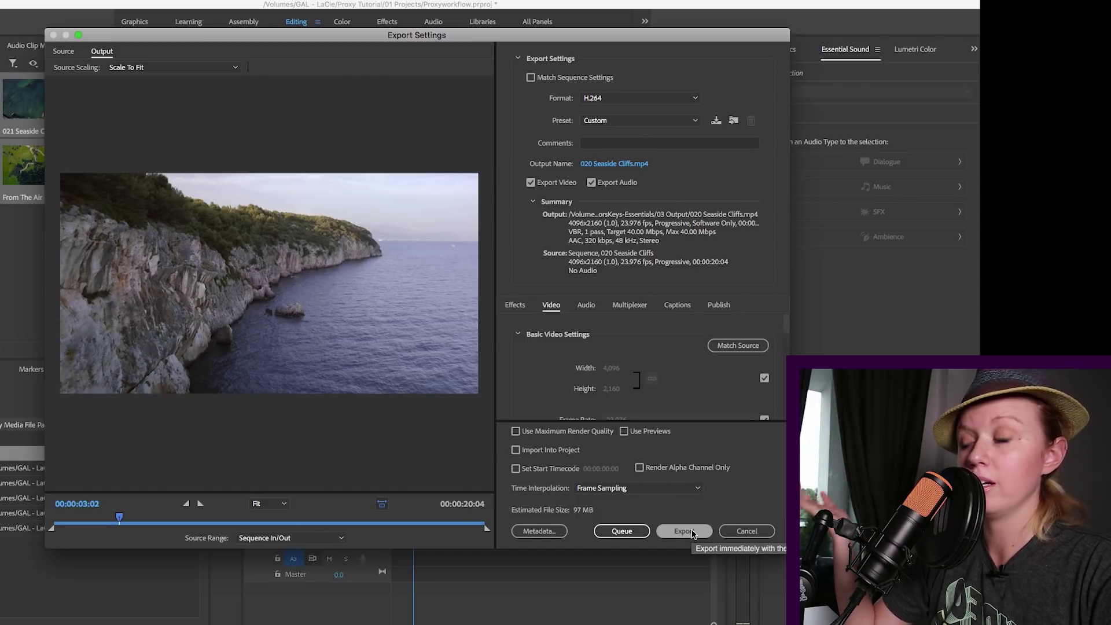